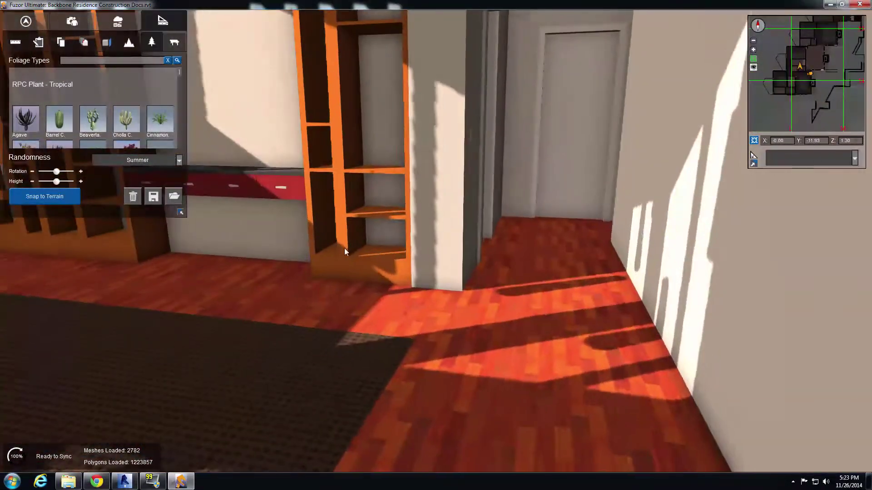
# Turn on the cross-section to cut away the top of the house above the room with the dark rug.
pyautogui.click(107, 43)
pyautogui.click(72, 71)
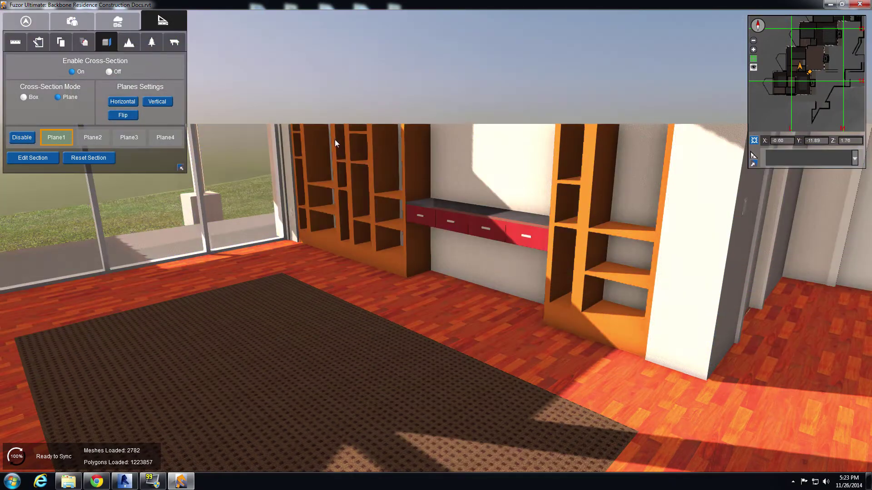
pyautogui.moveTo(334, 140); pyautogui.dragTo(475, 292)
pyautogui.scroll(-5, 475, 291)
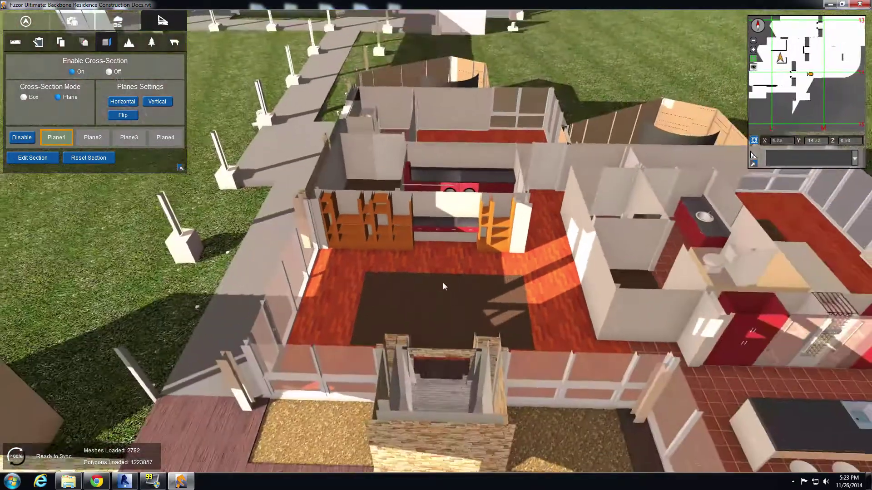
pyautogui.moveTo(442, 283); pyautogui.dragTo(447, 266, button='middle')
pyautogui.scroll(2, 445, 276)
pyautogui.scroll(5, 446, 280)
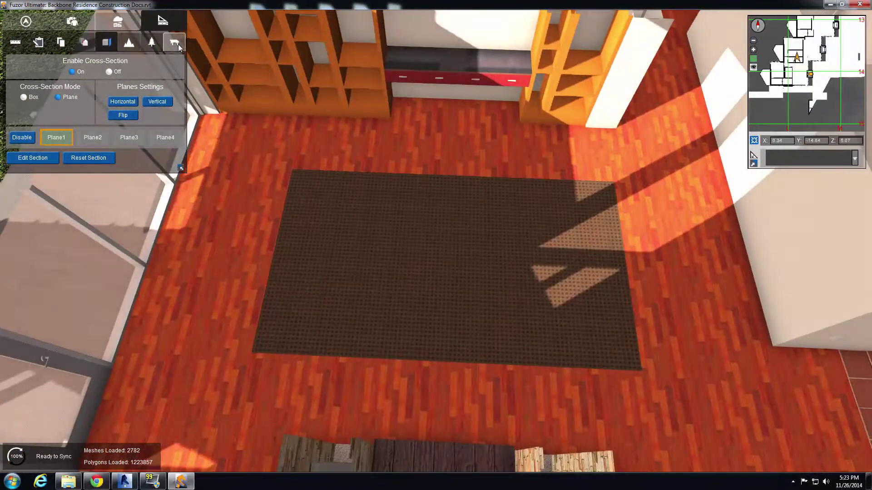
# Place a Table-Dining furniture family in the middle of the dark rug, rotated so its length runs along the rug.
pyautogui.click(177, 44)
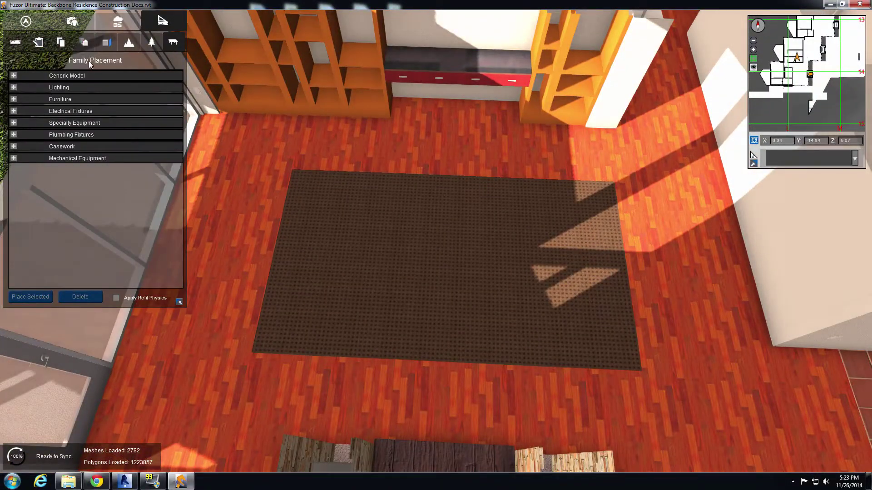
pyautogui.click(14, 99)
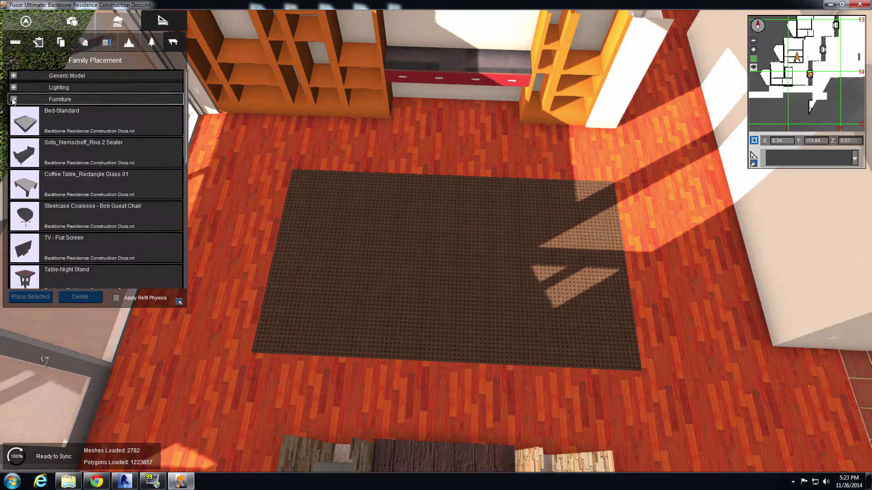
pyautogui.moveTo(186, 113); pyautogui.dragTo(180, 209)
pyautogui.click(91, 189)
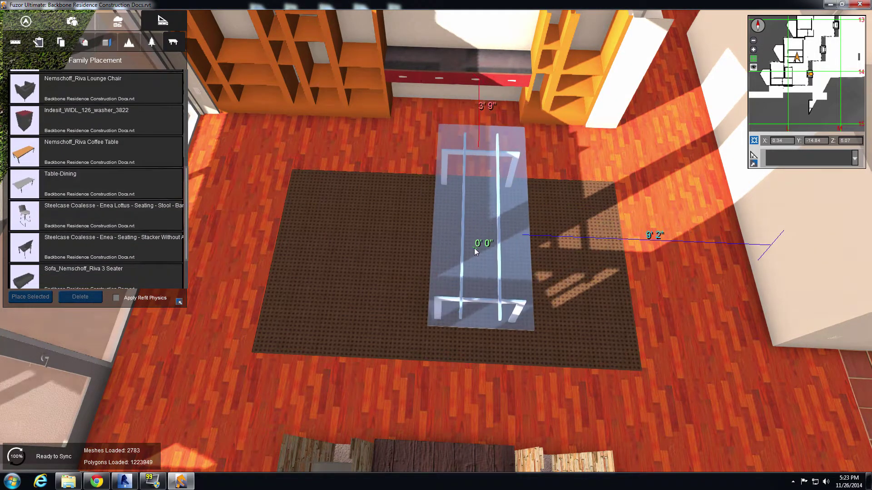
pyautogui.scroll(-3, 460, 249)
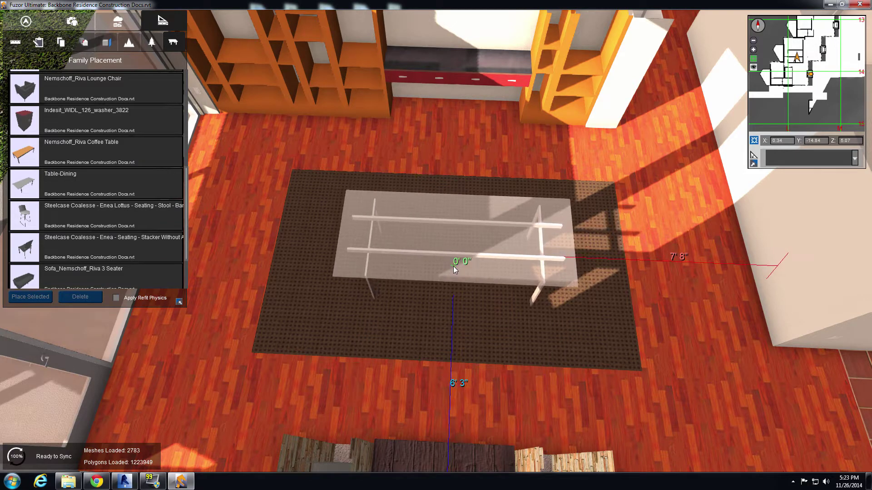
pyautogui.click(463, 266)
pyautogui.moveTo(463, 263); pyautogui.dragTo(494, 269, button='right')
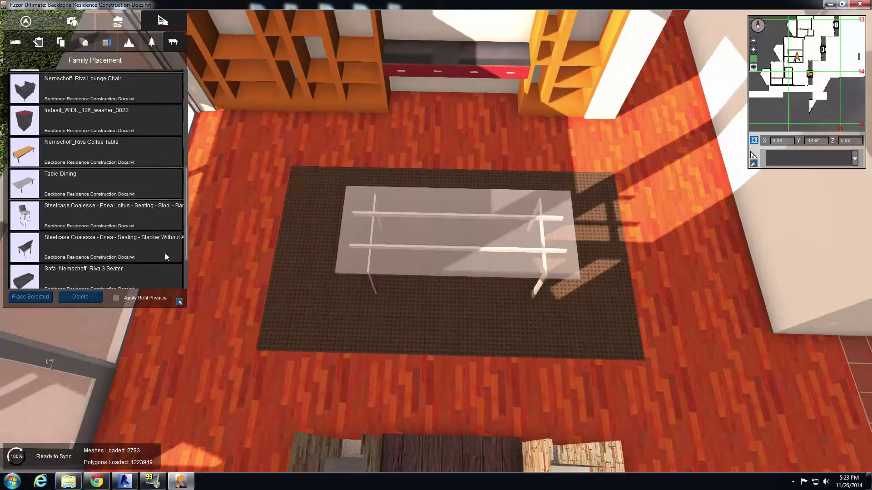
# Place three Steelcase Coalesse Enea Stacker chairs side by side along the table's long side facing away from the bookshelves, rotated toward the table.
pyautogui.click(94, 254)
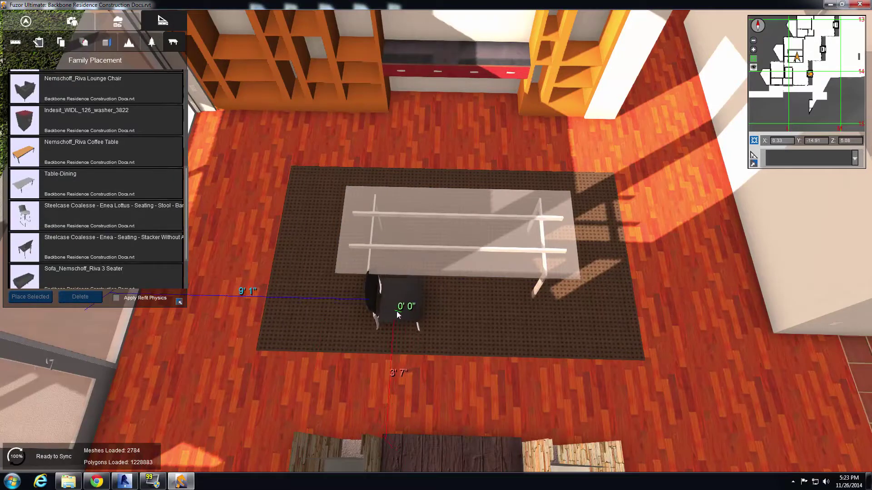
pyautogui.scroll(-2, 395, 312)
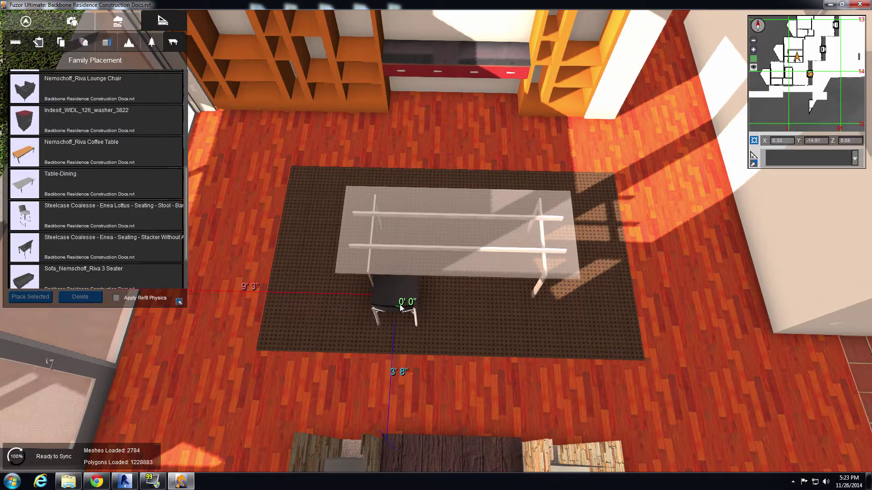
pyautogui.click(402, 305)
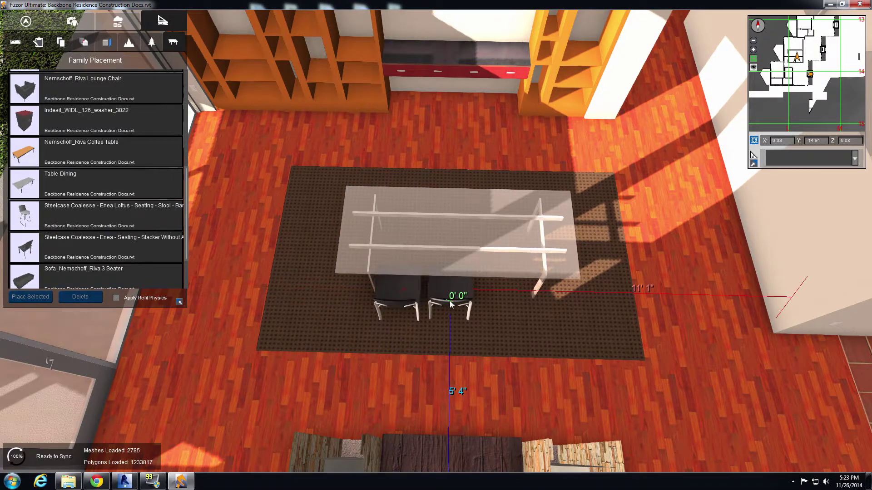
pyautogui.click(451, 308)
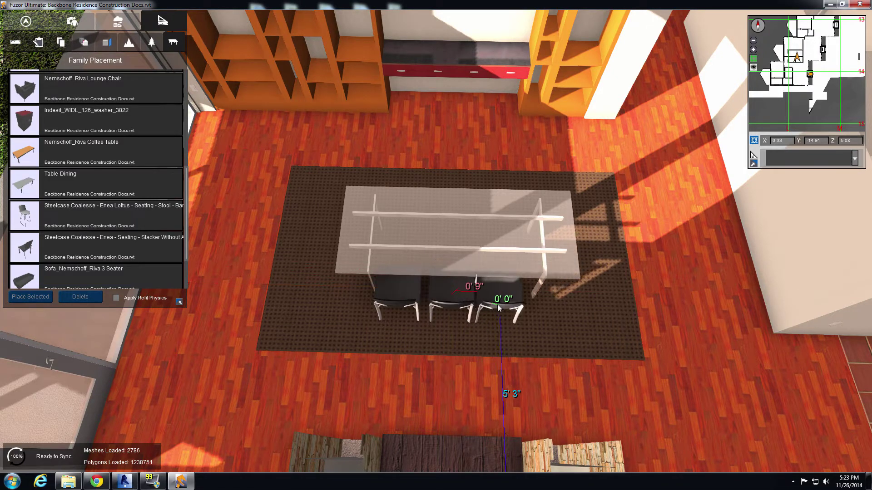
pyautogui.click(503, 308)
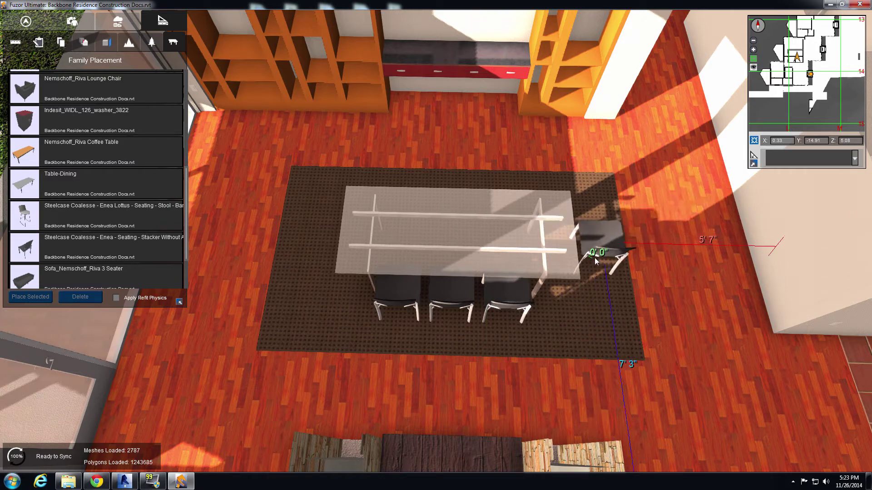
# Place one Enea Stacker chair at each short end of the dining table, rotating each to face the table.
pyautogui.scroll(3, 594, 258)
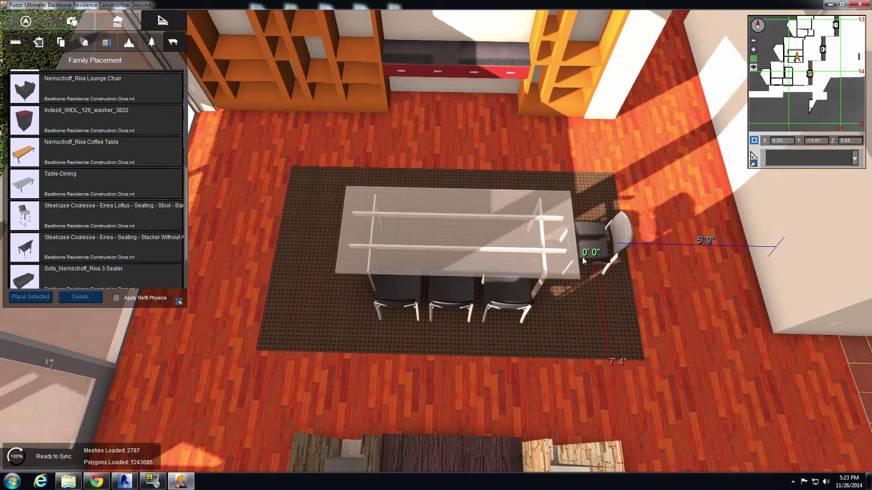
pyautogui.click(582, 262)
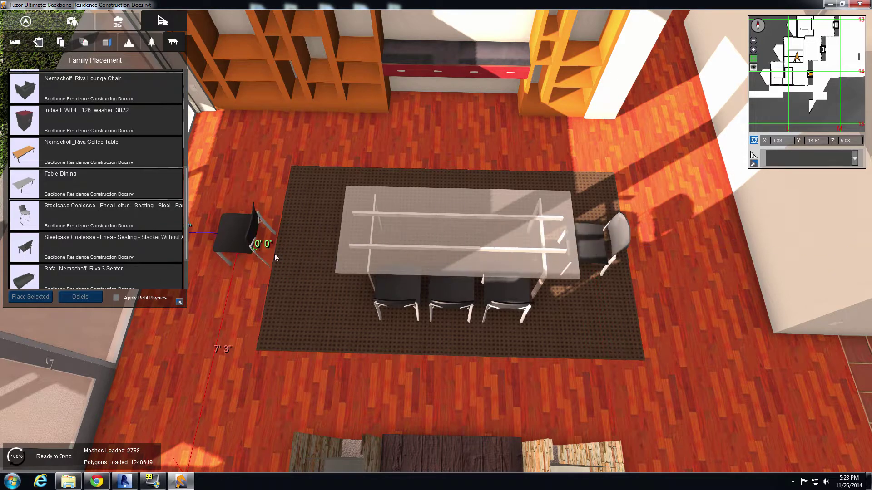
pyautogui.press('space')
pyautogui.press('space')
pyautogui.press('space')
pyautogui.press('space')
pyautogui.press('space')
pyautogui.press('space')
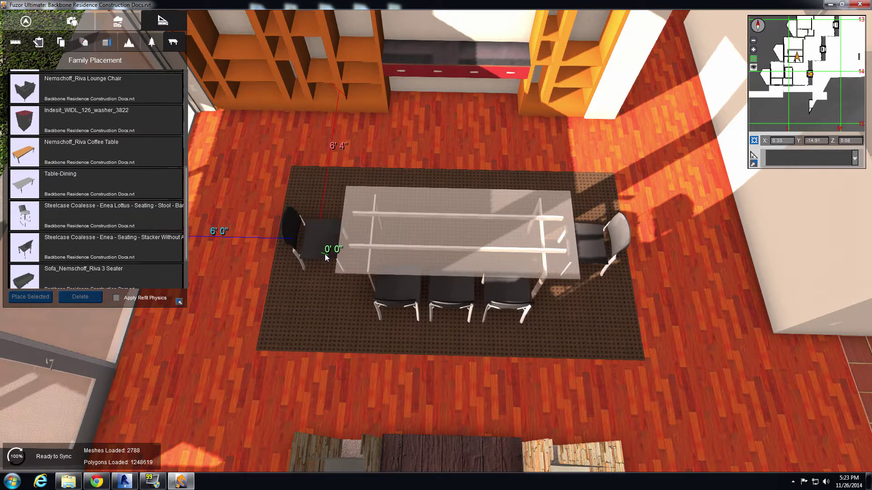
pyautogui.click(325, 257)
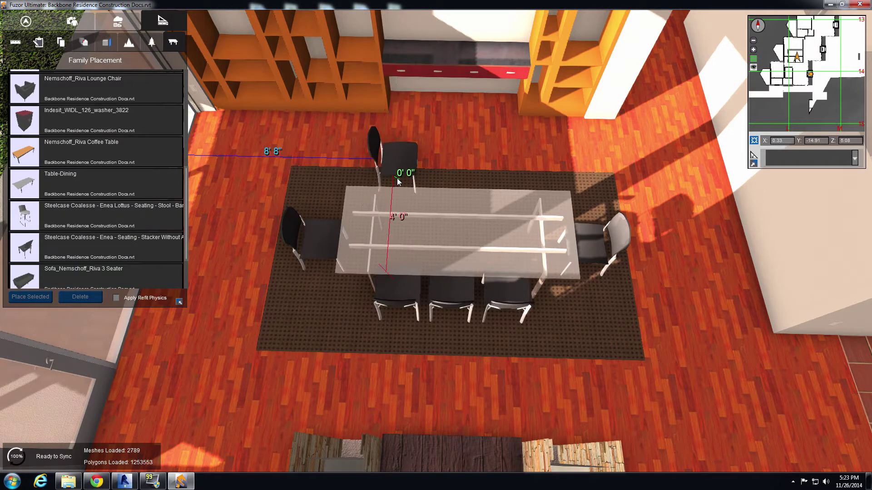
# Place three Enea Stacker chairs along the table's long side nearest the bookshelves, rotated to face the table, and end placement.
pyautogui.scroll(-3, 397, 182)
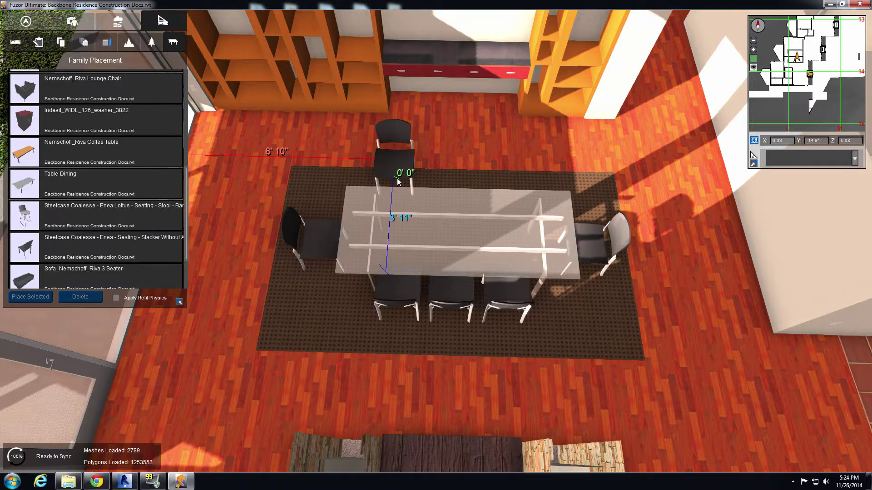
pyautogui.click(398, 182)
pyautogui.click(443, 182)
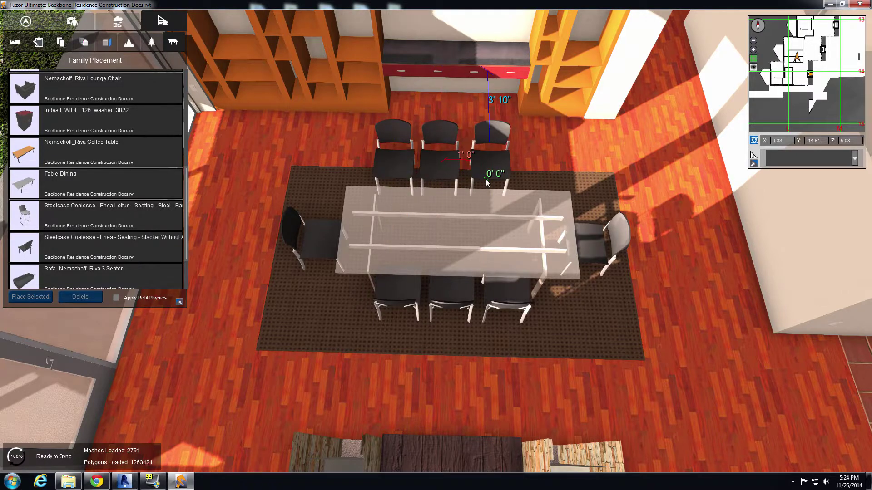
pyautogui.click(485, 182)
pyautogui.press('Escape')
# Refit the three chairs on the bookshelf side together with physics off, moving them in until their seats tuck under the table.
pyautogui.moveTo(421, 253); pyautogui.dragTo(538, 246, button='middle')
pyautogui.click(467, 173)
pyautogui.click(467, 200)
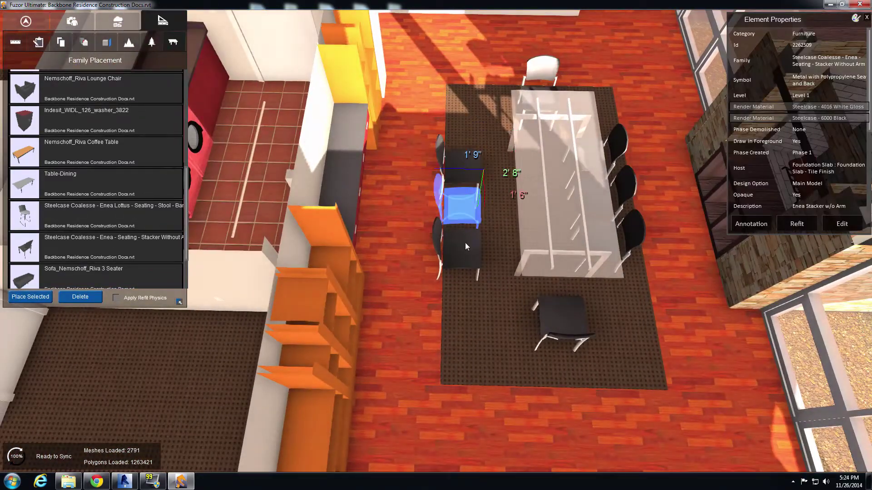
pyautogui.click(465, 246)
pyautogui.moveTo(464, 247); pyautogui.dragTo(462, 167)
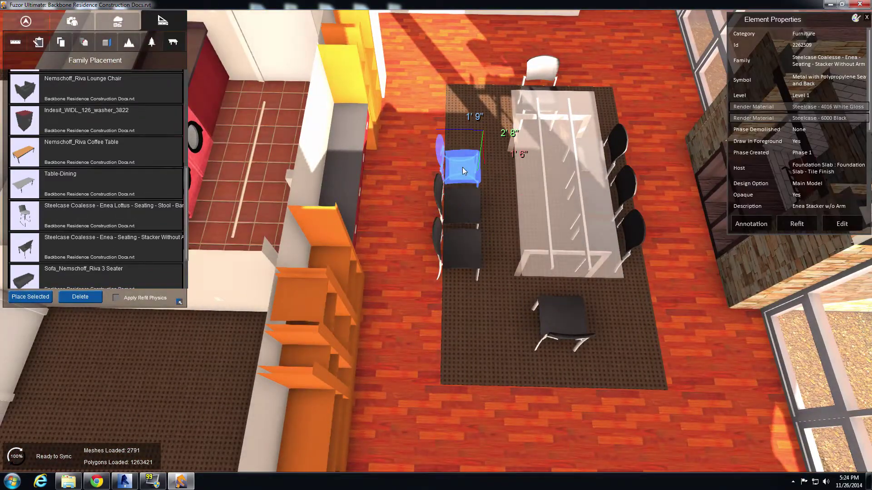
pyautogui.keyDown('ctrl'); pyautogui.click(461, 200); pyautogui.keyUp('ctrl')
pyautogui.keyDown('ctrl'); pyautogui.click(467, 246); pyautogui.keyUp('ctrl')
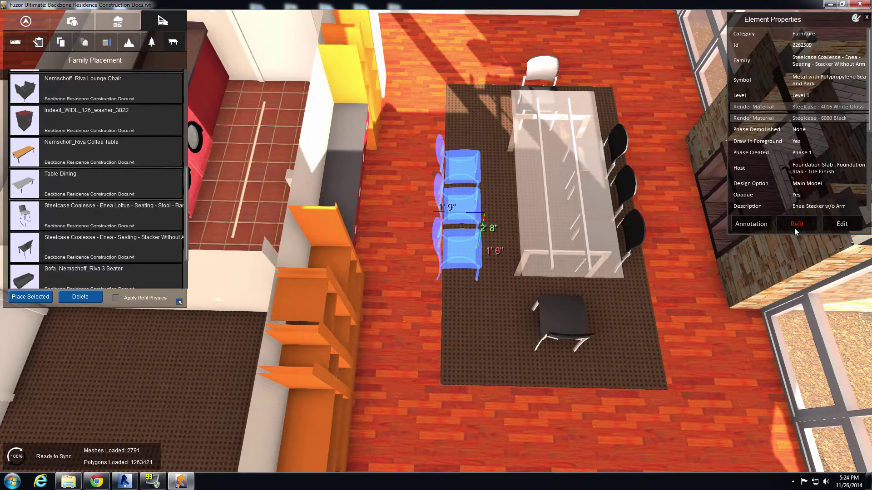
pyautogui.click(794, 228)
pyautogui.moveTo(466, 300); pyautogui.dragTo(466, 287)
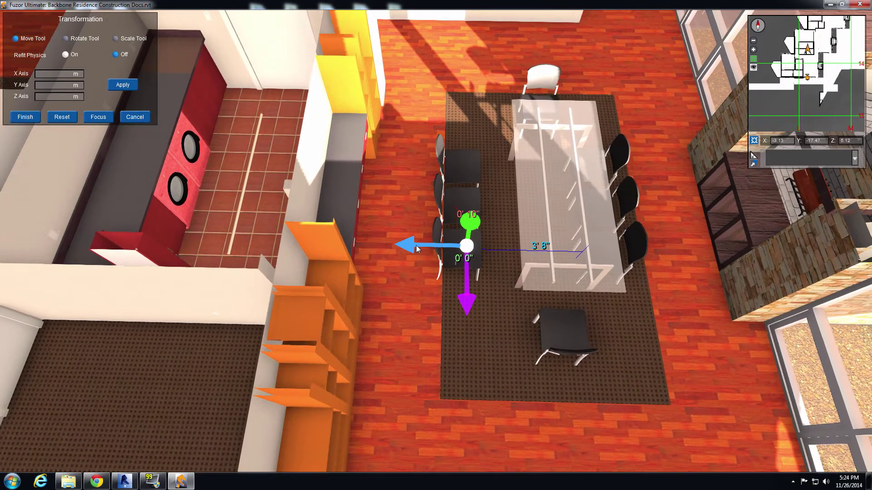
pyautogui.moveTo(439, 248); pyautogui.dragTo(520, 244)
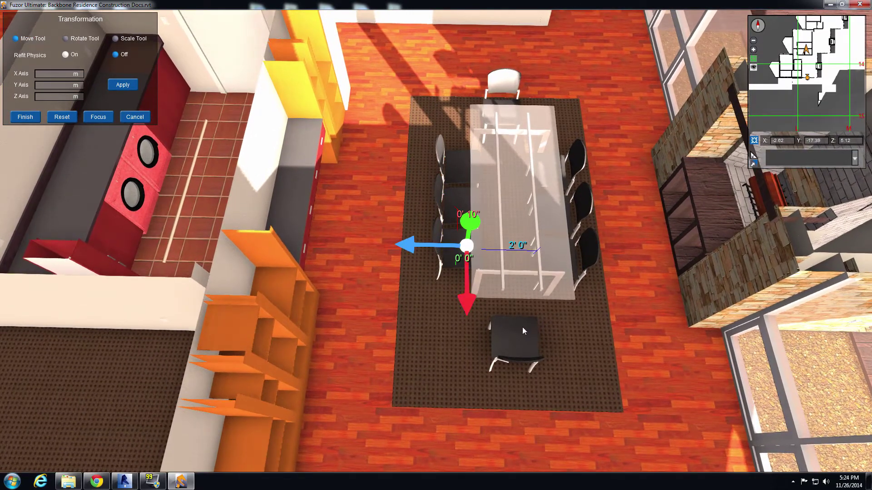
pyautogui.click(20, 118)
# Refit the single chair standing away from the table's short end, centring it and moving it in against the table with physics on.
pyautogui.click(531, 338)
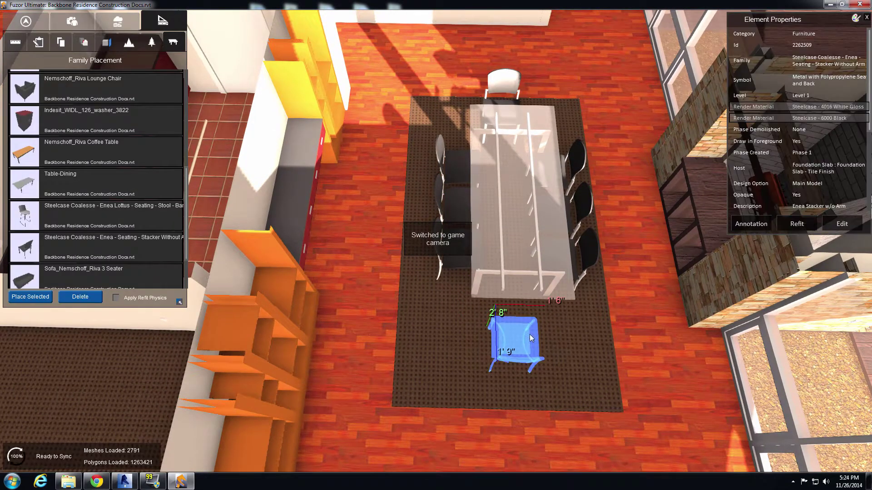
pyautogui.moveTo(582, 332); pyautogui.dragTo(609, 331)
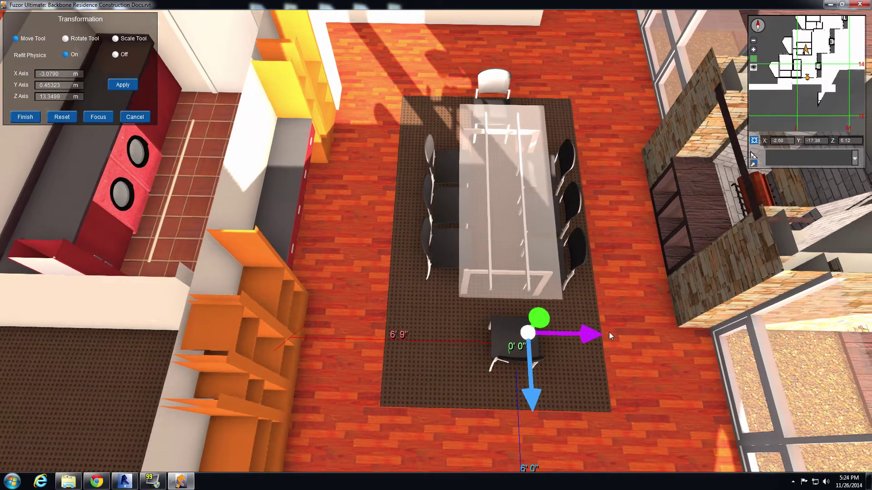
pyautogui.moveTo(531, 399); pyautogui.dragTo(534, 345)
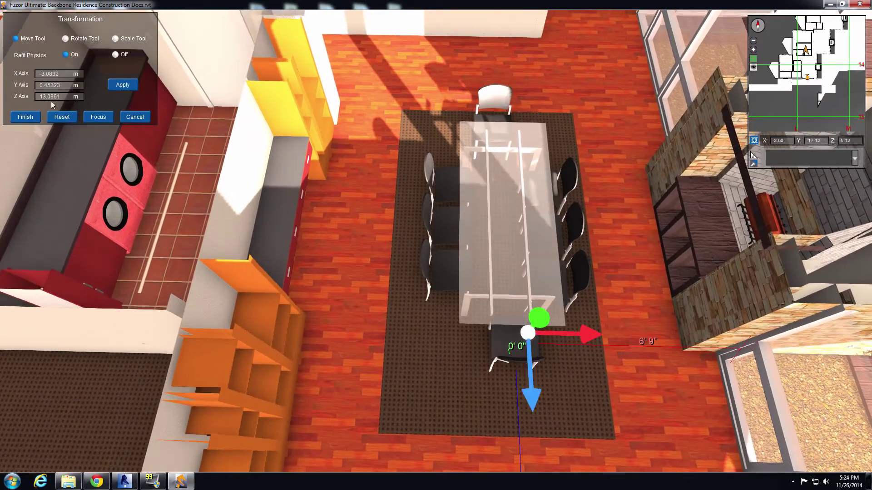
pyautogui.click(20, 119)
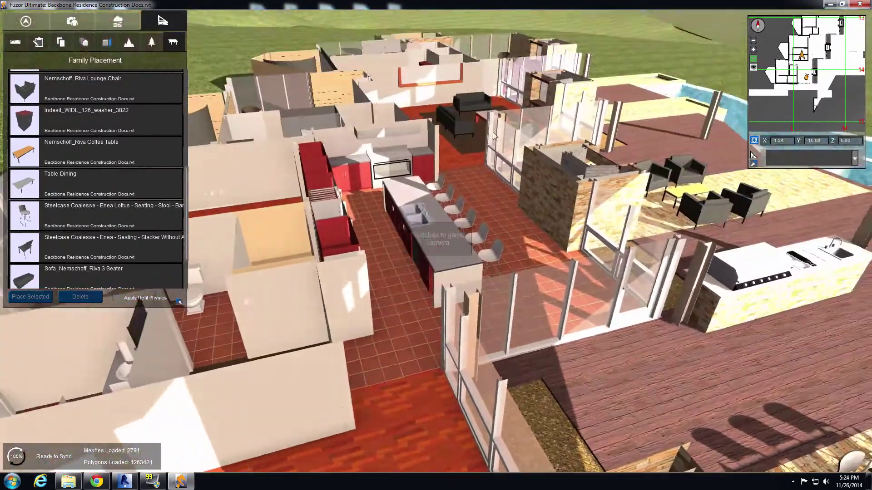
# Place a Bed-Standard with Apply Refit Physics on, its head against the bedroom wall between the two wall lamps.
pyautogui.scroll(8, 491, 126)
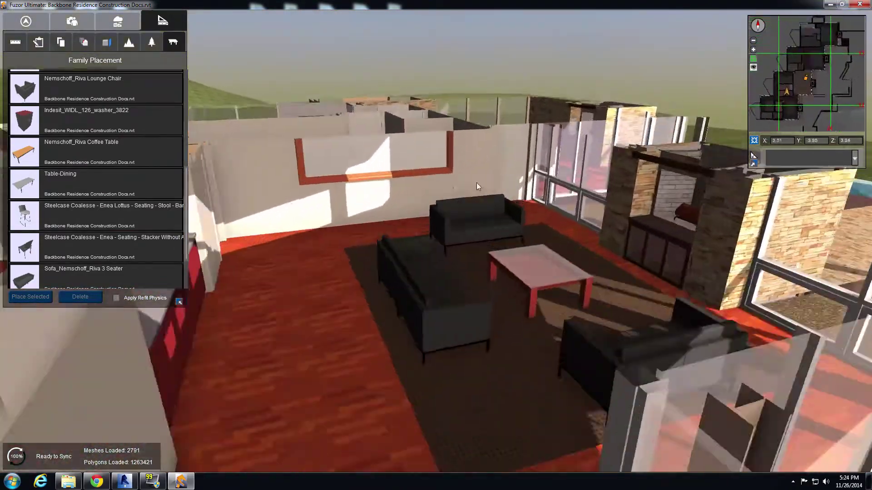
pyautogui.scroll(5, 440, 247)
pyautogui.moveTo(447, 239); pyautogui.dragTo(183, 385)
pyautogui.scroll(-5, 182, 385)
pyautogui.moveTo(418, 371); pyautogui.dragTo(516, 374)
pyautogui.moveTo(516, 374); pyautogui.dragTo(375, 326, button='middle')
pyautogui.moveTo(375, 325); pyautogui.dragTo(334, 319)
pyautogui.scroll(5, 181, 208)
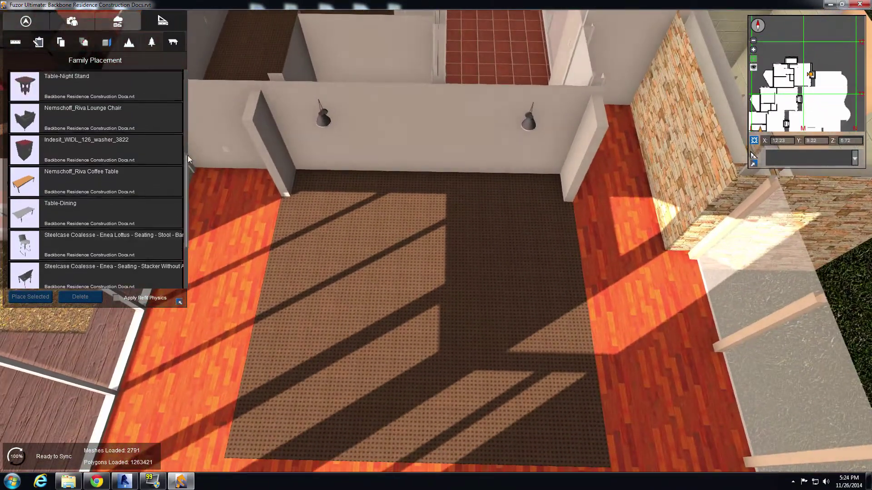
pyautogui.scroll(1, 189, 118)
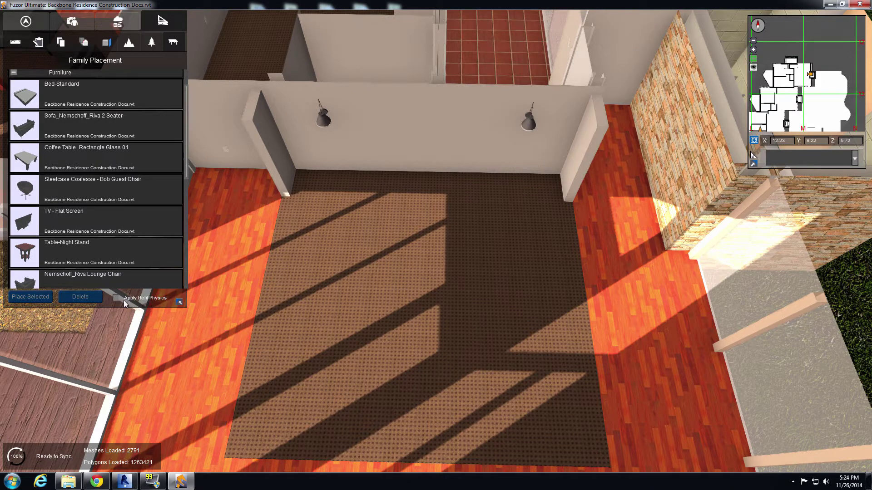
pyautogui.moveTo(119, 84); pyautogui.dragTo(419, 269)
pyautogui.scroll(2, 410, 269)
pyautogui.moveTo(424, 219)
pyautogui.mouseDown()
pyautogui.moveTo(424, 211)
pyautogui.moveTo(426, 263)
pyautogui.moveTo(425, 191)
pyautogui.moveTo(426, 271)
pyautogui.moveTo(426, 192)
pyautogui.moveTo(429, 221)
pyautogui.mouseUp()
pyautogui.scroll(-4, 429, 227)
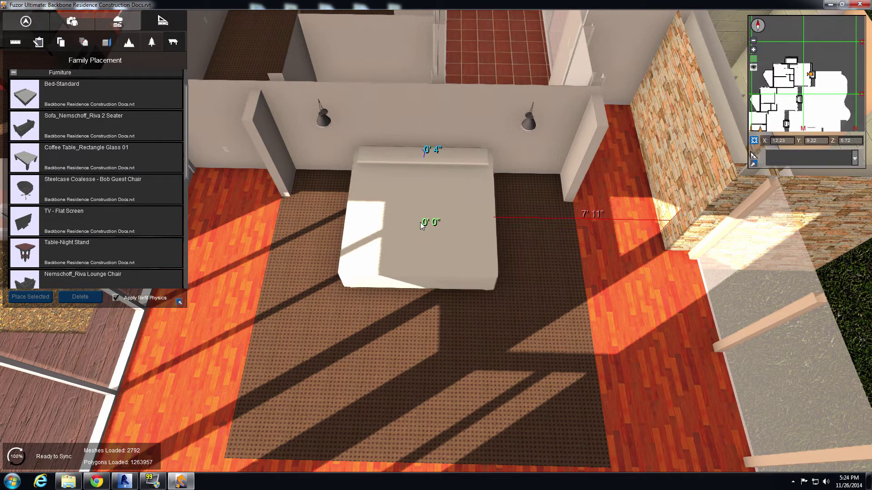
pyautogui.press('Escape')
# Place a Nightstand_Master_Suite from Casework on each side of the bed, against the wall beneath the lamps, and end placement.
pyautogui.moveTo(413, 270); pyautogui.dragTo(429, 243)
pyautogui.moveTo(429, 243); pyautogui.dragTo(413, 257, button='middle')
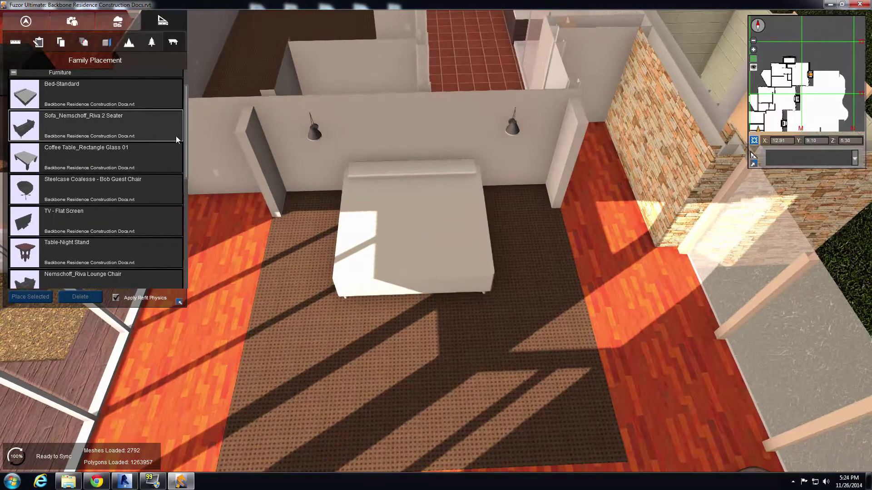
pyautogui.click(13, 72)
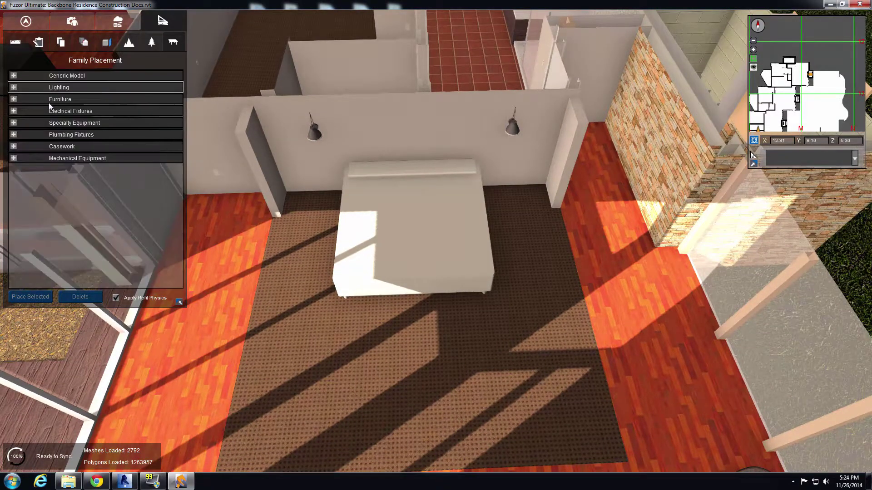
pyautogui.click(21, 147)
pyautogui.moveTo(187, 113); pyautogui.dragTo(184, 190)
pyautogui.moveTo(116, 178); pyautogui.dragTo(311, 155)
pyautogui.press('space')
pyautogui.press('space')
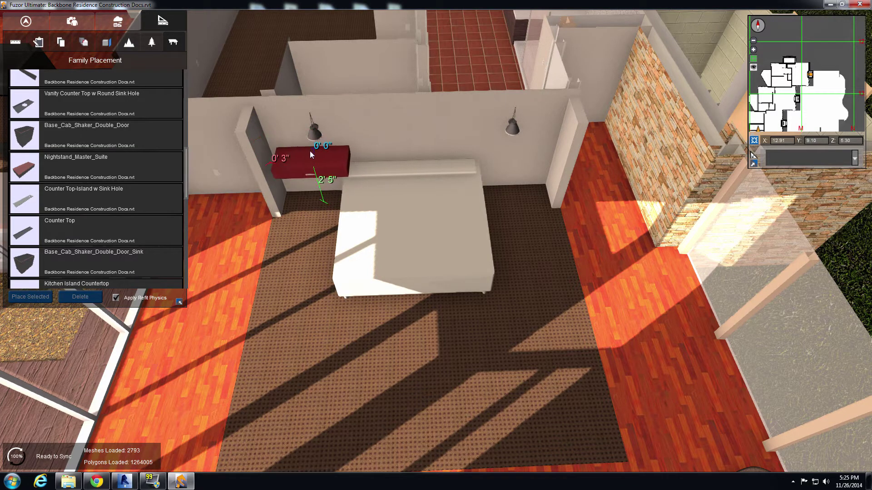
pyautogui.click(301, 152)
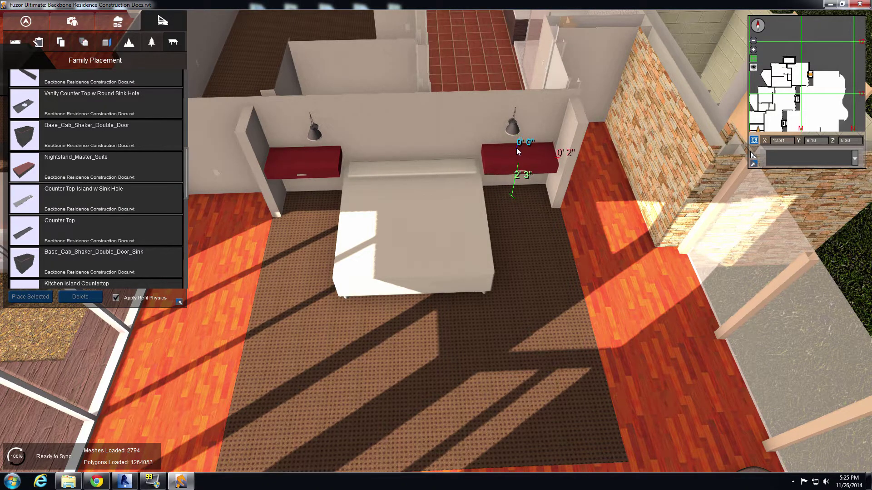
pyautogui.press('Escape')
# Turn the cross-section off so that the full house is shown and view the patio and pool.
pyautogui.moveTo(439, 197); pyautogui.dragTo(454, 175, button='middle')
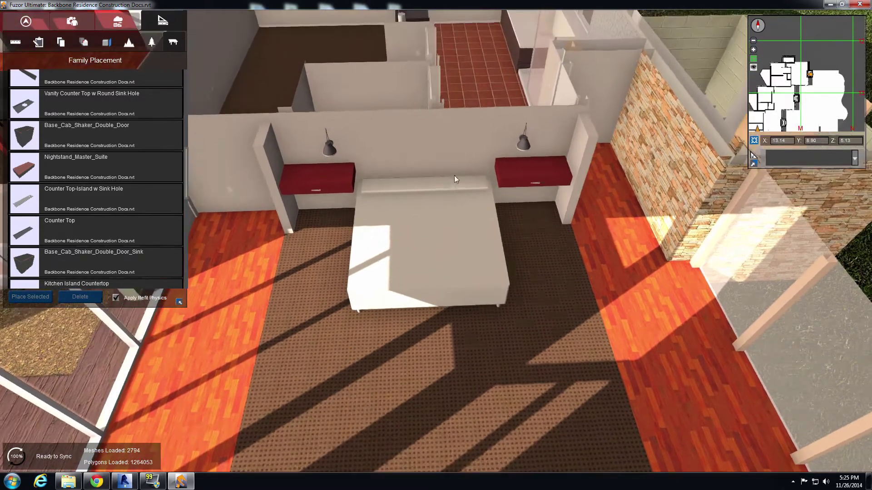
pyautogui.scroll(-5, 441, 192)
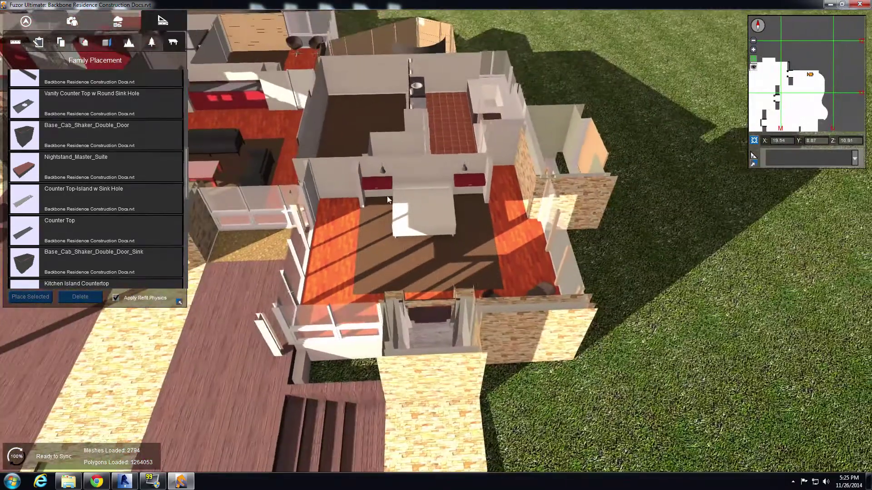
pyautogui.moveTo(387, 195); pyautogui.dragTo(709, 59, button='middle')
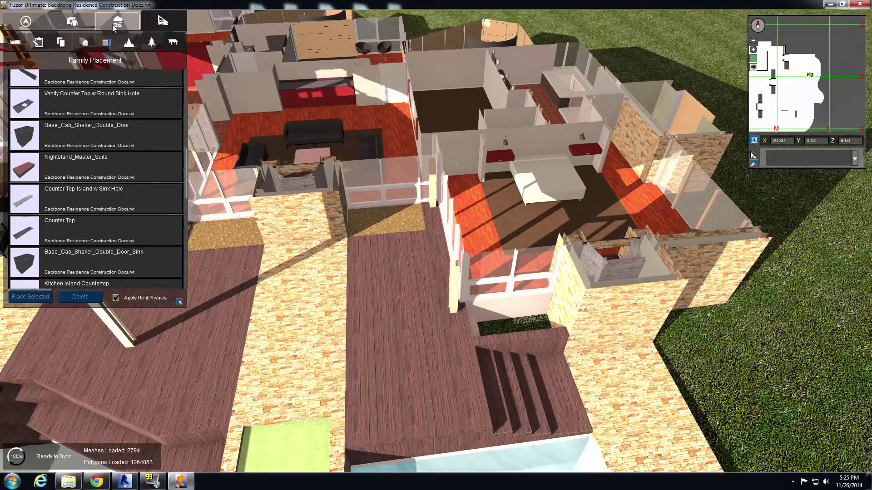
pyautogui.click(106, 42)
pyautogui.click(107, 72)
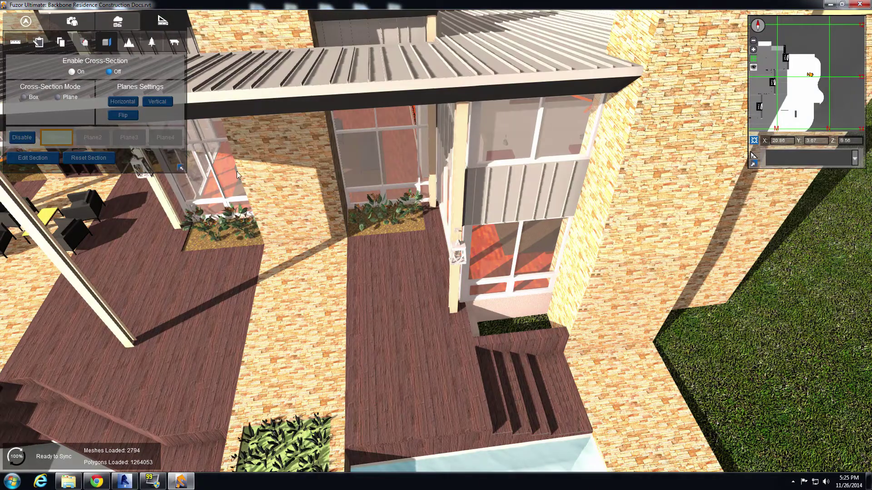
pyautogui.moveTo(236, 170); pyautogui.dragTo(493, 83, button='middle')
pyautogui.moveTo(367, 237); pyautogui.dragTo(228, 201)
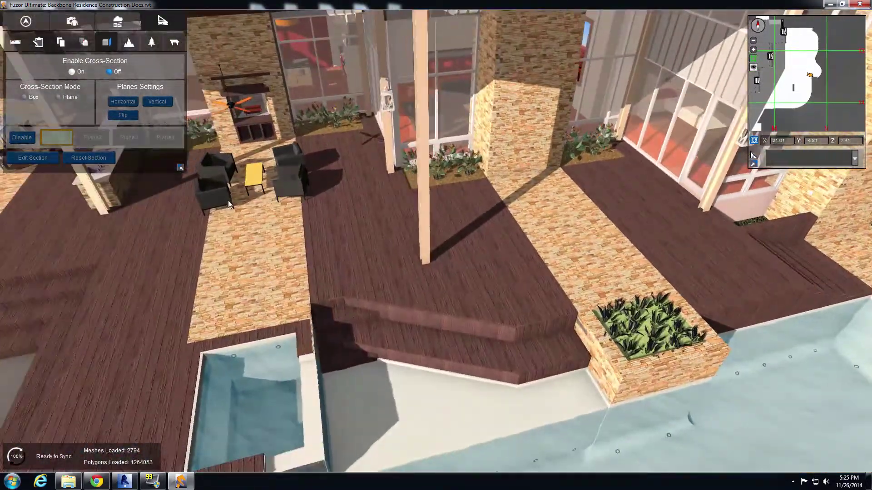
# Switch to Revit and sync all family placements from Fuzor into the project with Request Sync Back.
pyautogui.click(125, 482)
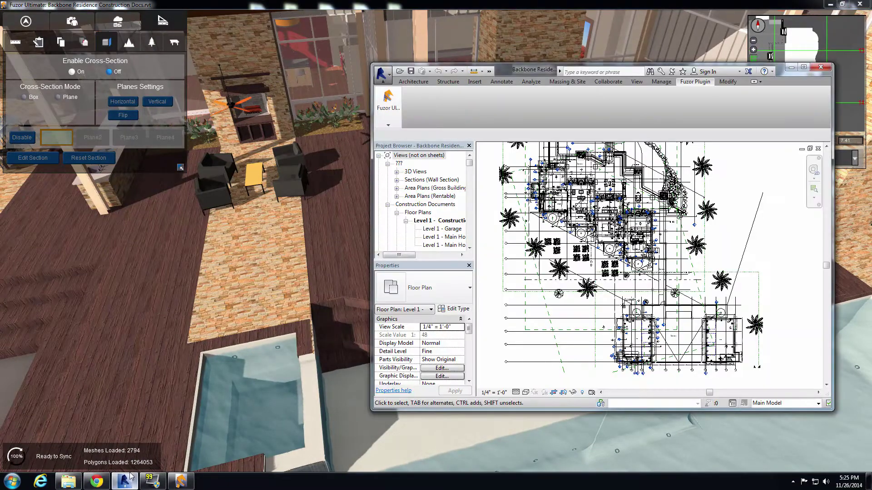
pyautogui.moveTo(396, 123)
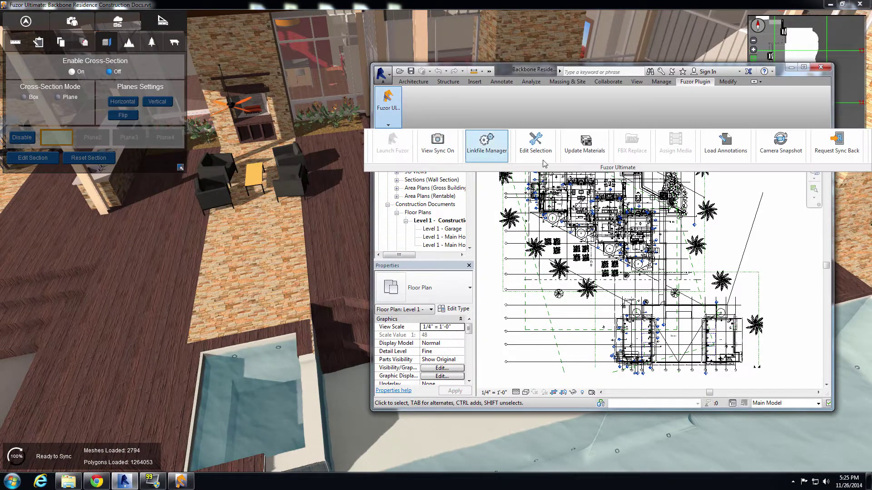
pyautogui.click(803, 67)
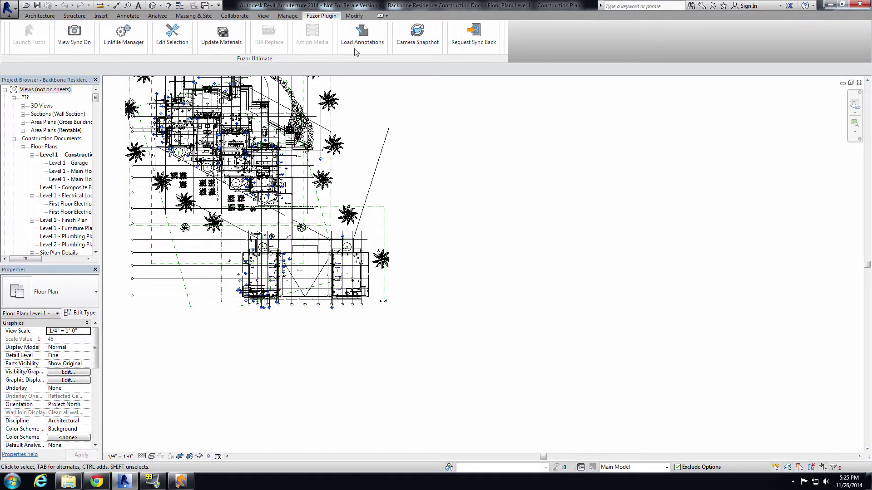
pyautogui.click(475, 46)
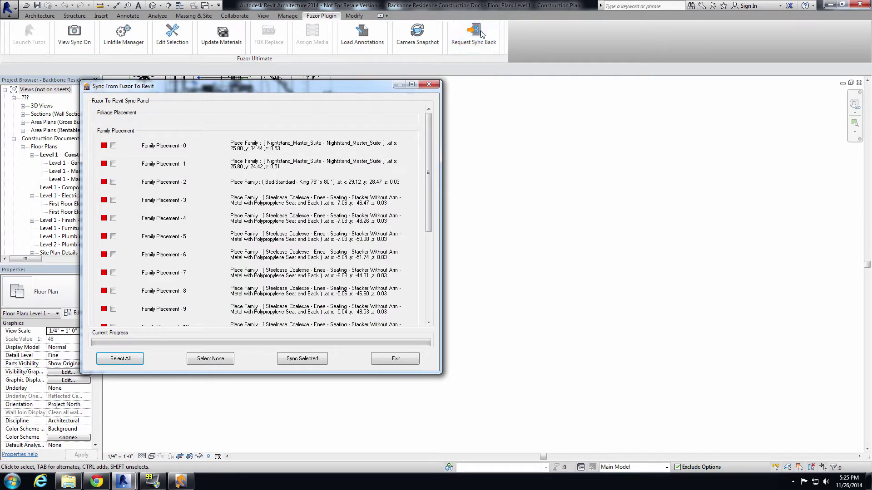
pyautogui.moveTo(427, 154); pyautogui.dragTo(432, 178)
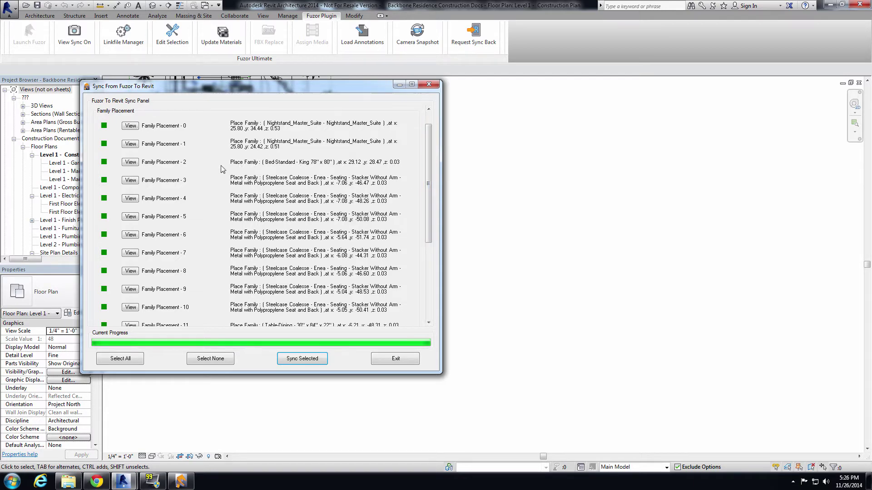
# Inspect the synced Bed-Standard and Table-Dining placements in the floor plan and exit the sync panel.
pyautogui.click(131, 162)
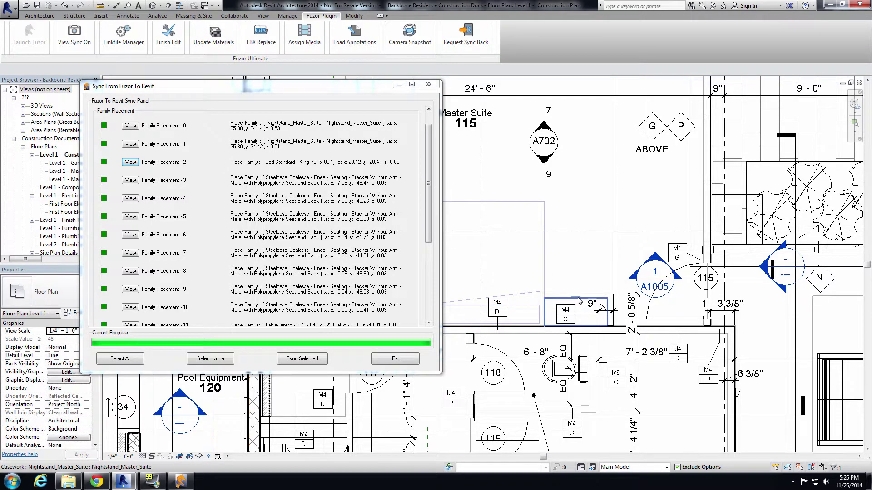
pyautogui.moveTo(429, 192); pyautogui.dragTo(429, 226)
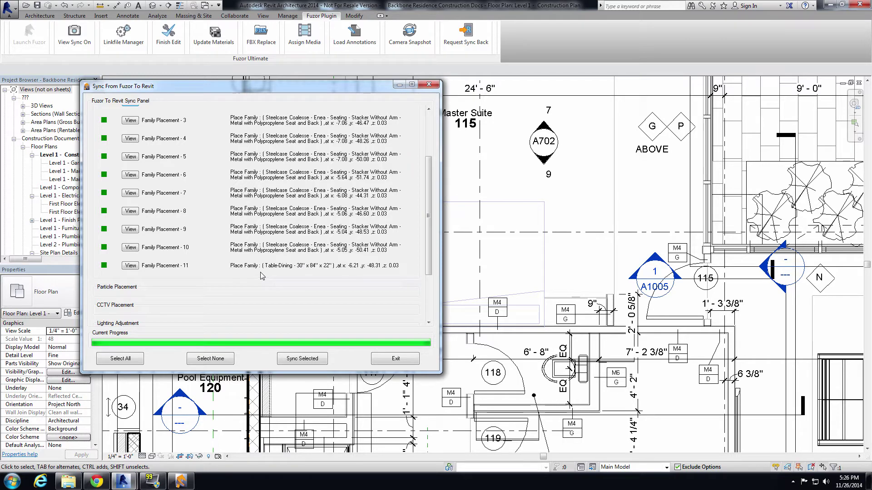
pyautogui.click(131, 266)
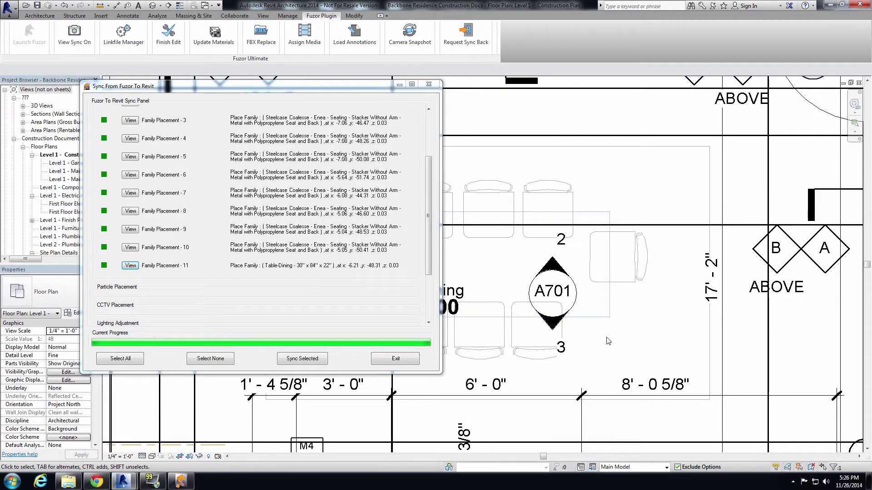
pyautogui.click(393, 358)
pyautogui.scroll(-6, 456, 271)
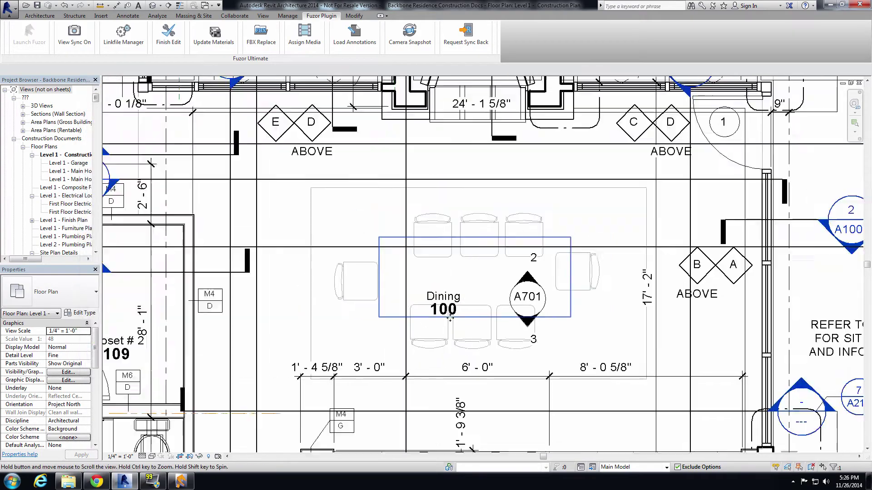
pyautogui.scroll(-4, 427, 206)
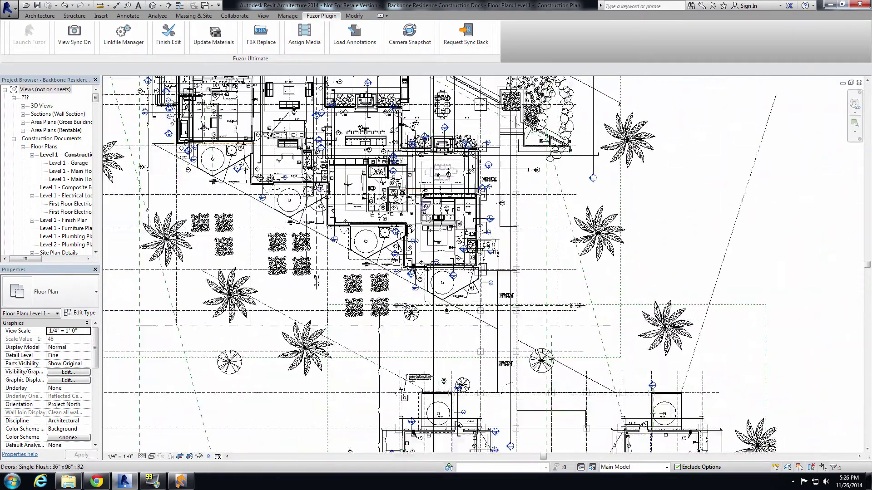
# Switch back to Fuzor and delete the three nearest palm trees from the lawn beside the pool.
pyautogui.click(181, 481)
pyautogui.scroll(-4, 373, 215)
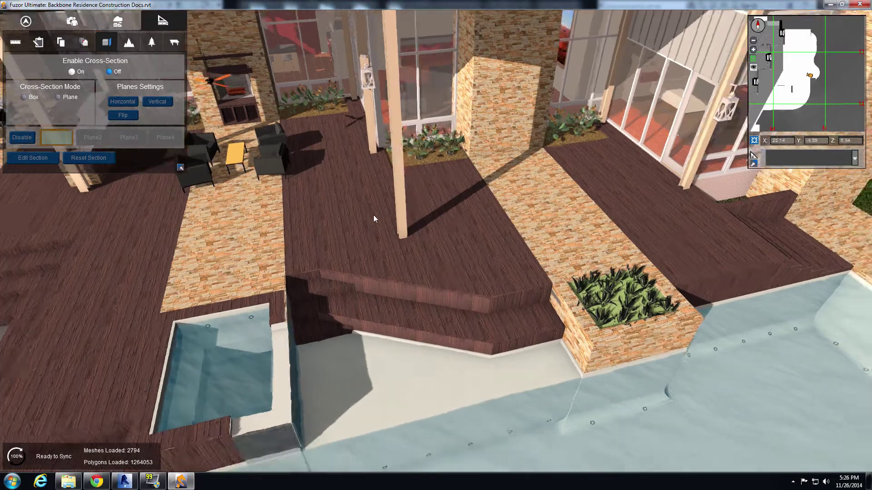
pyautogui.moveTo(365, 219); pyautogui.dragTo(413, 296)
pyautogui.moveTo(412, 295); pyautogui.dragTo(432, 219, button='middle')
pyautogui.moveTo(383, 258); pyautogui.dragTo(527, 285)
pyautogui.moveTo(527, 285); pyautogui.dragTo(424, 187, button='middle')
pyautogui.scroll(-2, 424, 188)
pyautogui.moveTo(424, 188); pyautogui.dragTo(486, 226)
pyautogui.moveTo(478, 233); pyautogui.dragTo(479, 186, button='middle')
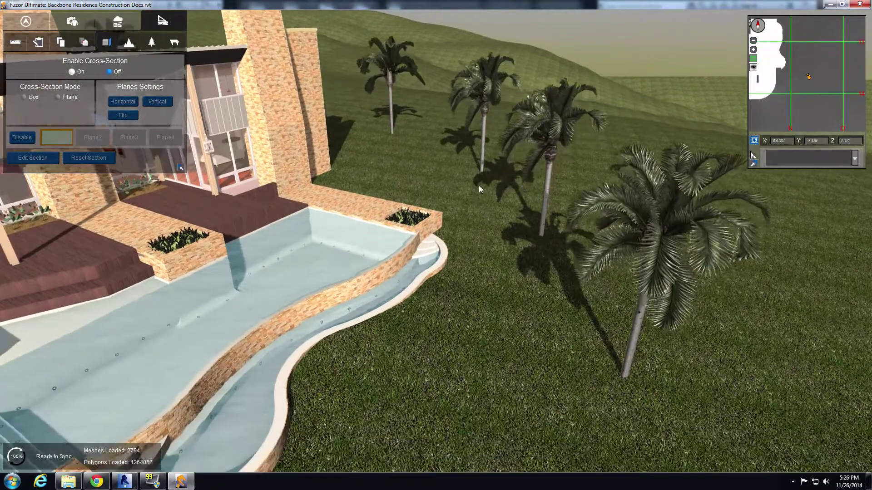
pyautogui.click(483, 152)
pyautogui.press('Delete')
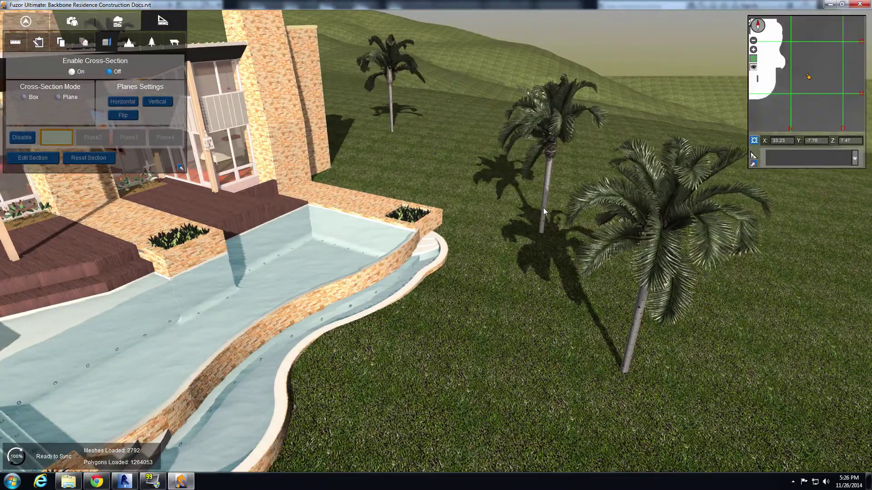
pyautogui.click(543, 218)
pyautogui.press('Delete')
pyautogui.click(629, 359)
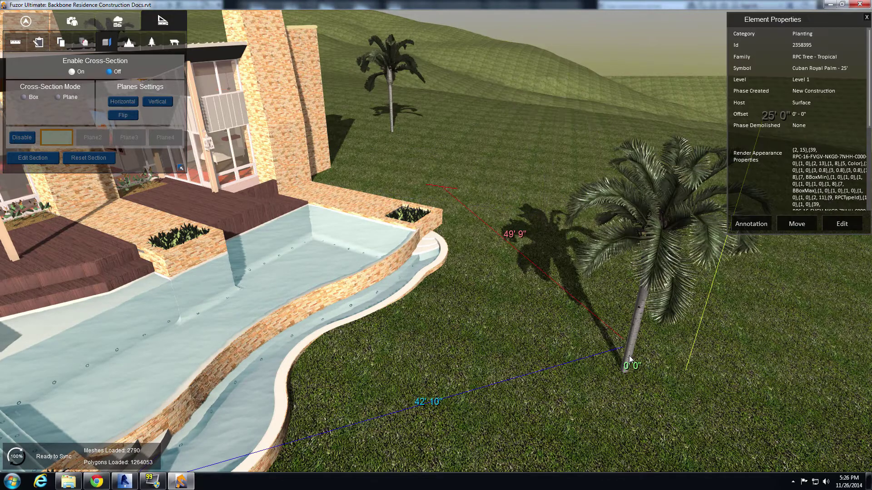
pyautogui.press('Delete')
# Place Hurricane palms from the RPC Tree - Tropical foliage on the lawn along the pool's curved outer edge and end placement.
pyautogui.moveTo(563, 368); pyautogui.dragTo(432, 251)
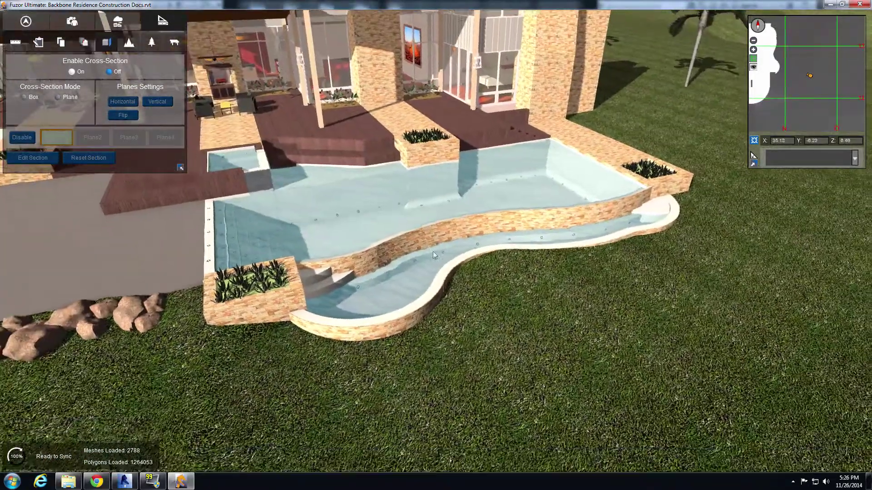
pyautogui.click(152, 43)
pyautogui.moveTo(179, 71); pyautogui.dragTo(179, 139)
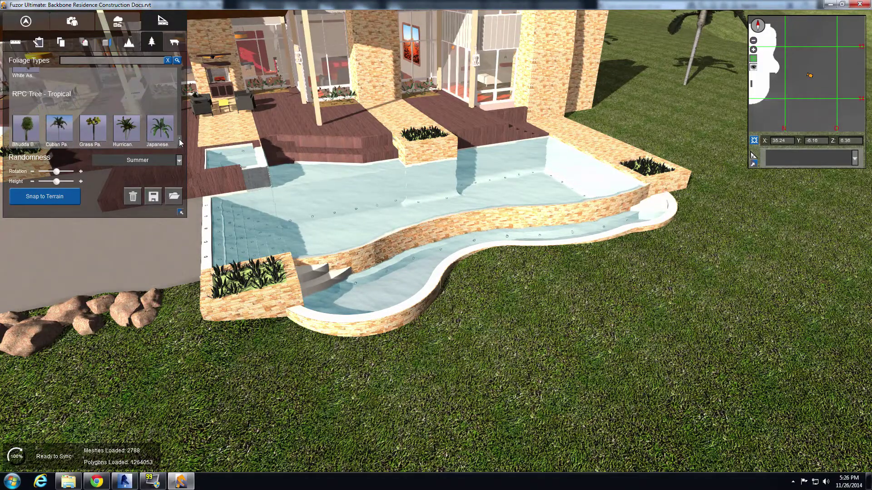
pyautogui.click(126, 134)
pyautogui.click(668, 266)
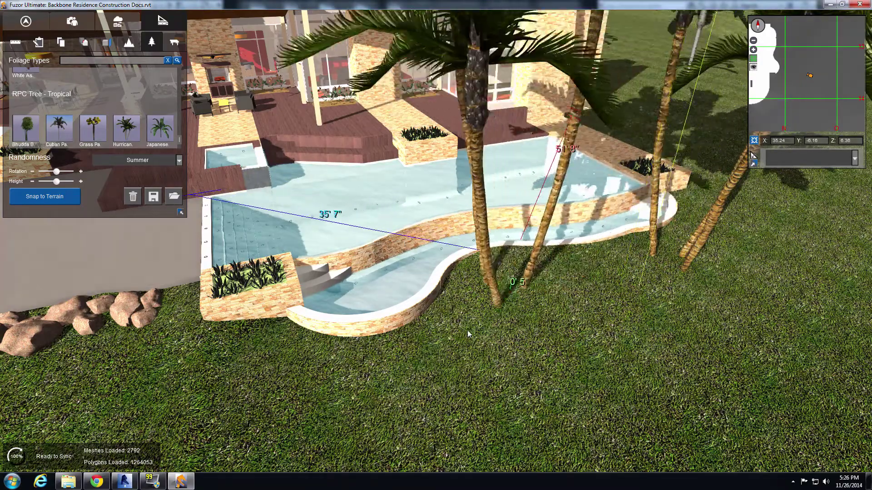
pyautogui.click(501, 290)
pyautogui.click(402, 380)
pyautogui.rightClick(449, 369)
pyautogui.scroll(-3, 448, 370)
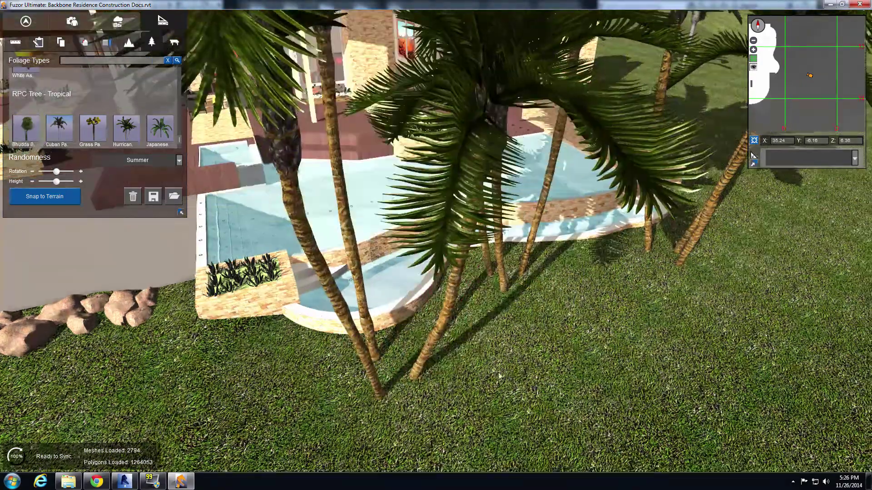
pyautogui.moveTo(448, 370); pyautogui.dragTo(437, 232)
pyautogui.moveTo(437, 232); pyautogui.dragTo(360, 187, button='middle')
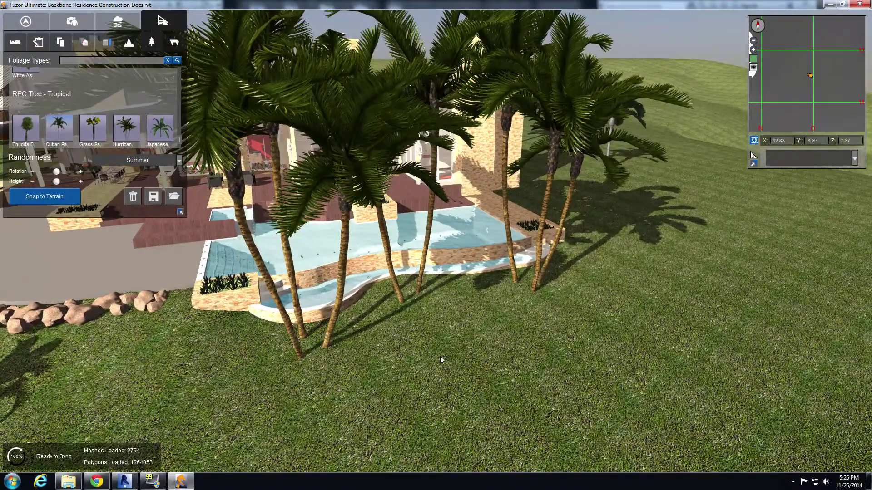
# Place six Golden F. shrubs on the grass among the palms along the pool edge and end placement.
pyautogui.moveTo(440, 356); pyautogui.dragTo(460, 354, button='middle')
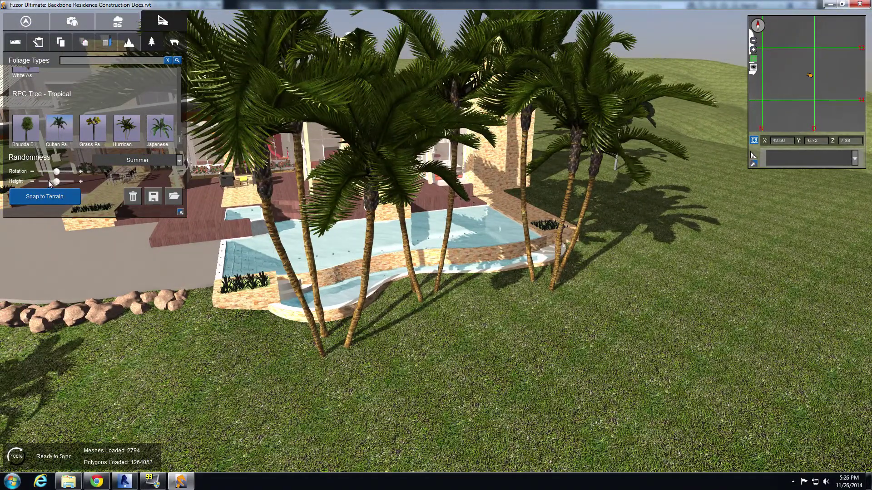
pyautogui.moveTo(179, 141); pyautogui.dragTo(179, 86)
pyautogui.click(159, 90)
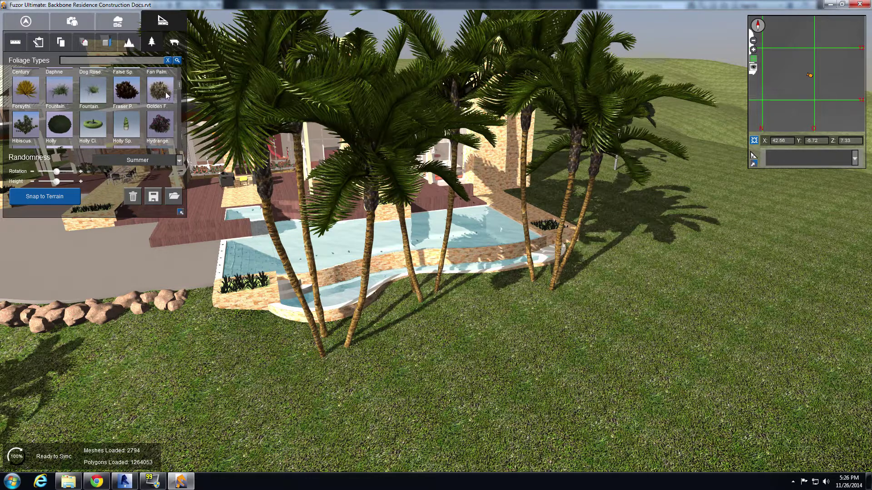
pyautogui.click(382, 330)
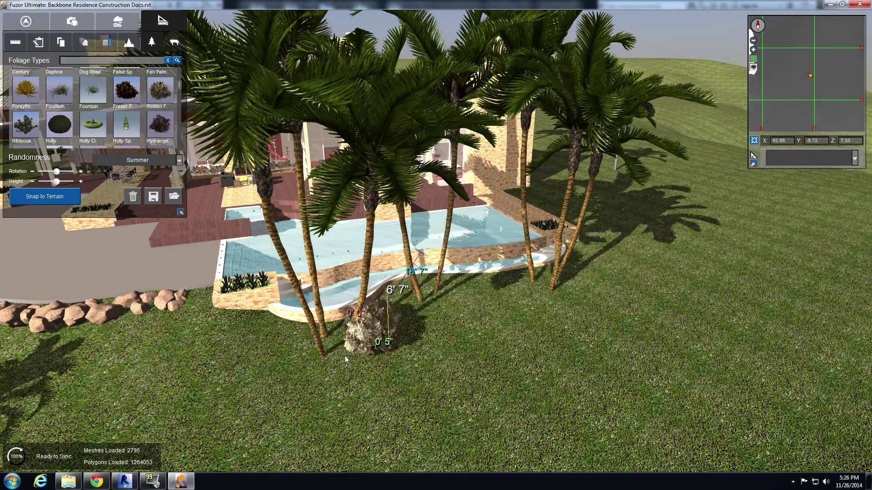
pyautogui.click(287, 351)
pyautogui.click(451, 343)
pyautogui.click(483, 291)
pyautogui.click(584, 306)
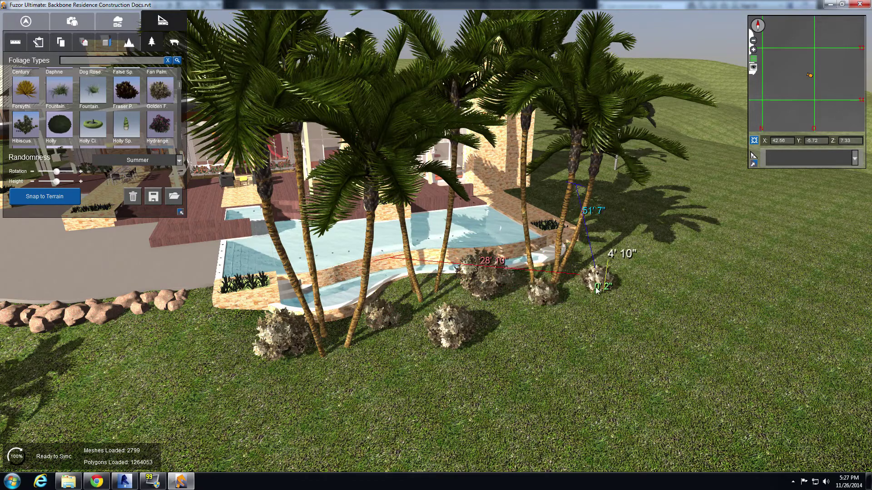
pyautogui.press('Escape')
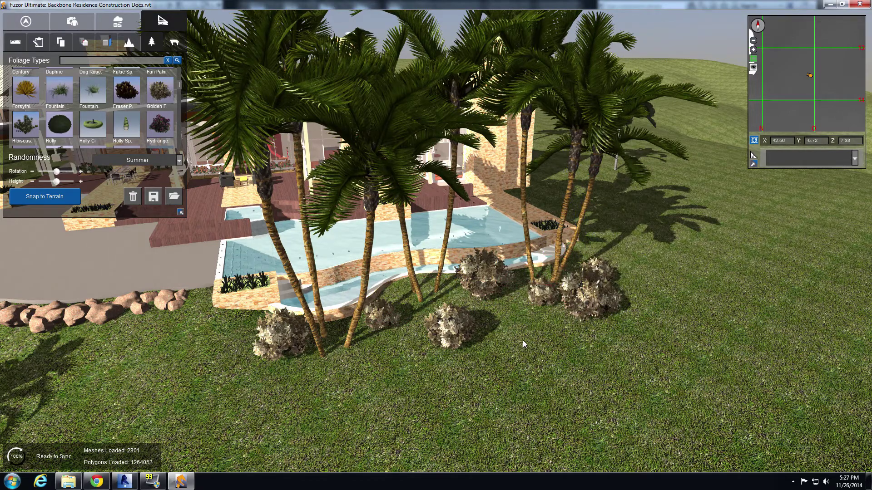
# Preview the move, rotate and scale tools on the large shrub beside the pool's far palms and cancel the transformation.
pyautogui.moveTo(522, 339); pyautogui.dragTo(499, 340, button='middle')
pyautogui.click(564, 303)
pyautogui.click(793, 77)
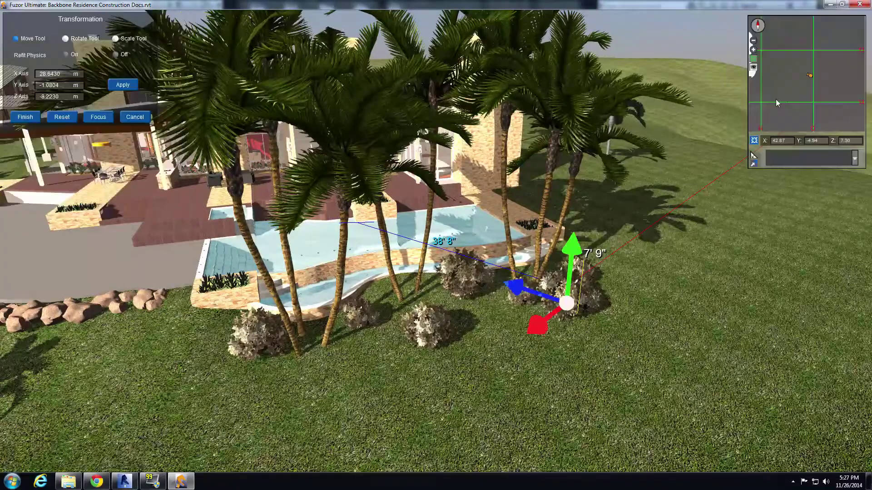
pyautogui.click(66, 38)
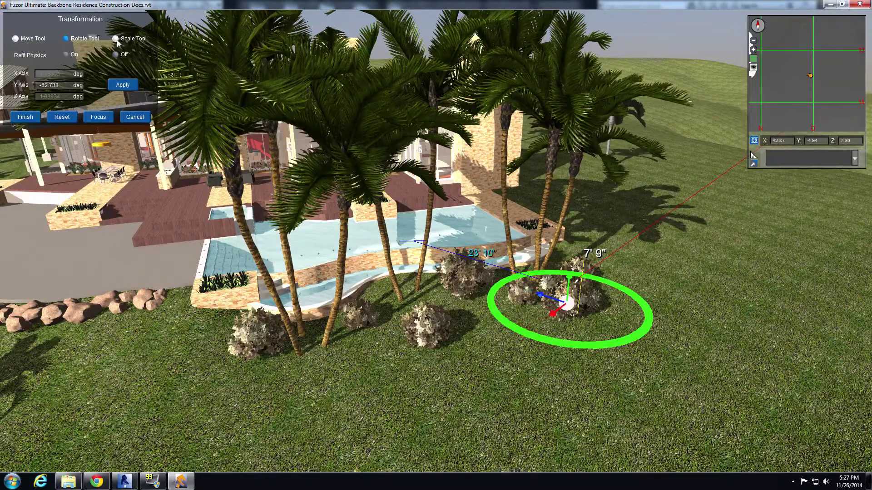
pyautogui.click(115, 39)
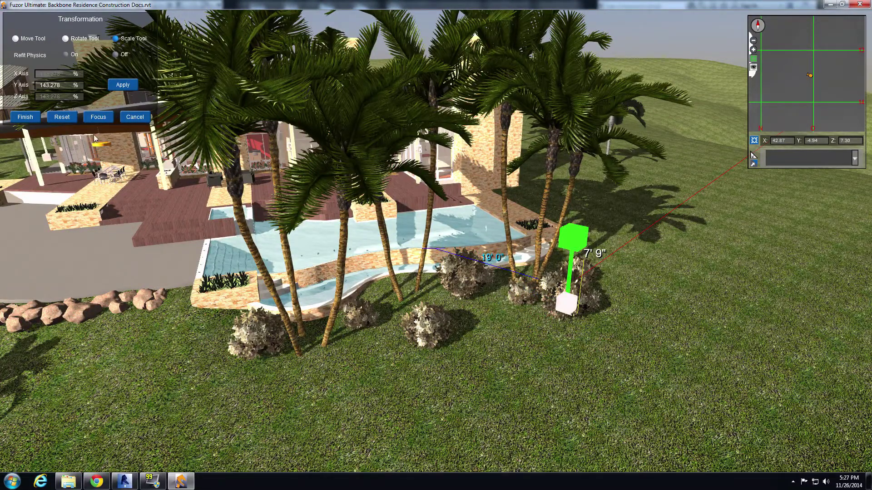
pyautogui.click(128, 118)
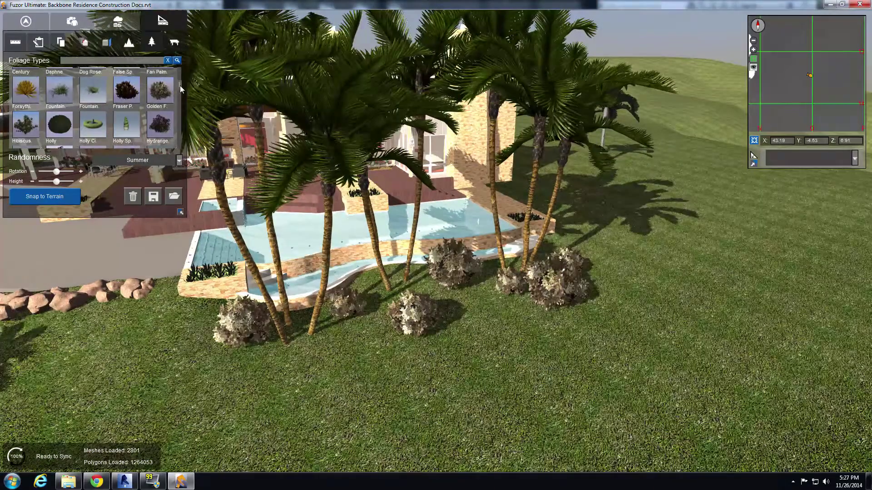
# Place four Crane Lilly plants from the RPC Plant - Tropical foliage among the shrubs along the pool edge and end placement.
pyautogui.moveTo(182, 83); pyautogui.dragTo(181, 72)
pyautogui.click(25, 116)
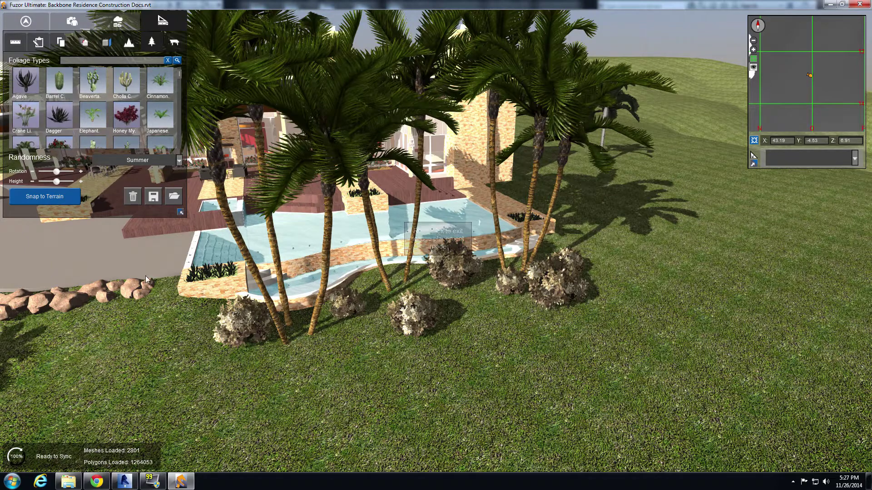
pyautogui.click(306, 368)
pyautogui.click(363, 352)
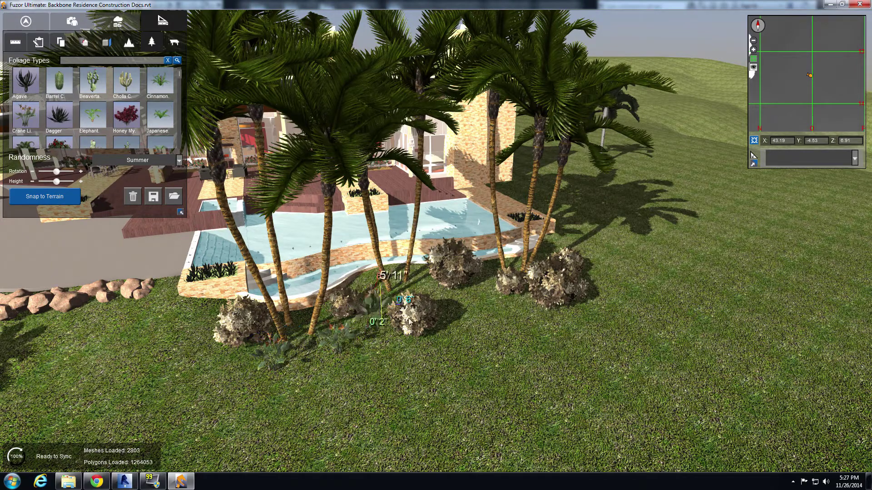
pyautogui.click(463, 312)
pyautogui.click(511, 328)
pyautogui.rightClick(469, 331)
pyautogui.moveTo(476, 329); pyautogui.dragTo(456, 347, button='middle')
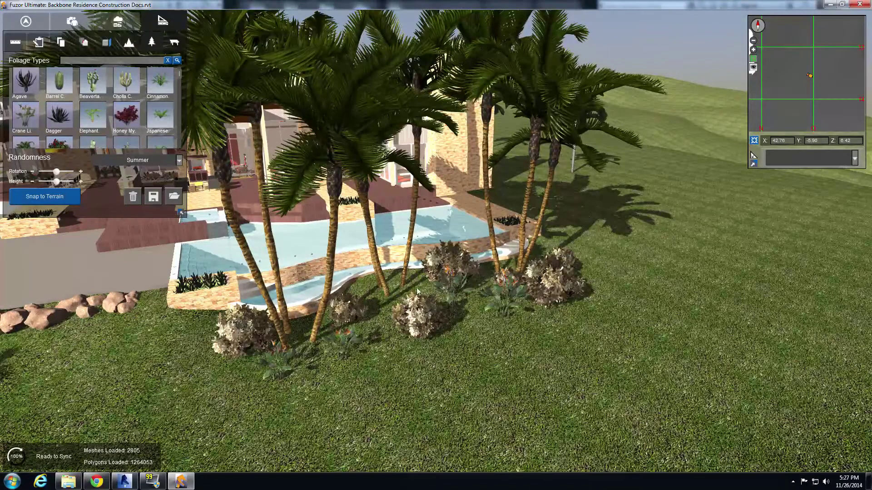
# Switch to Revit and request a sync back from Fuzor in the Level 1 construction plan.
pyautogui.click(125, 480)
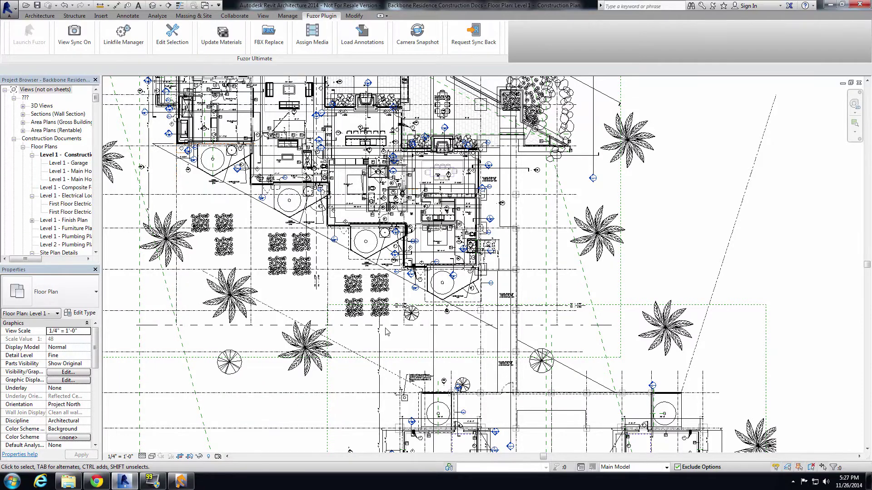
pyautogui.scroll(-2, 272, 420)
pyautogui.moveTo(378, 98); pyautogui.dragTo(433, 78, button='middle')
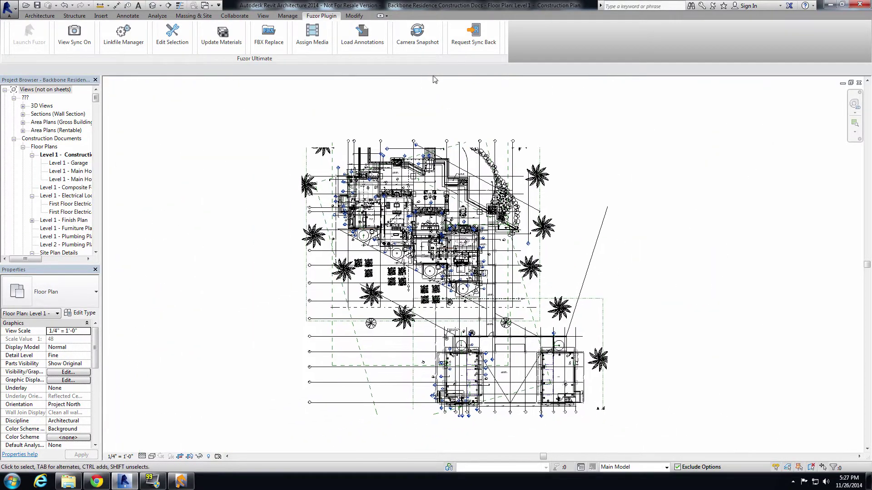
pyautogui.click(477, 43)
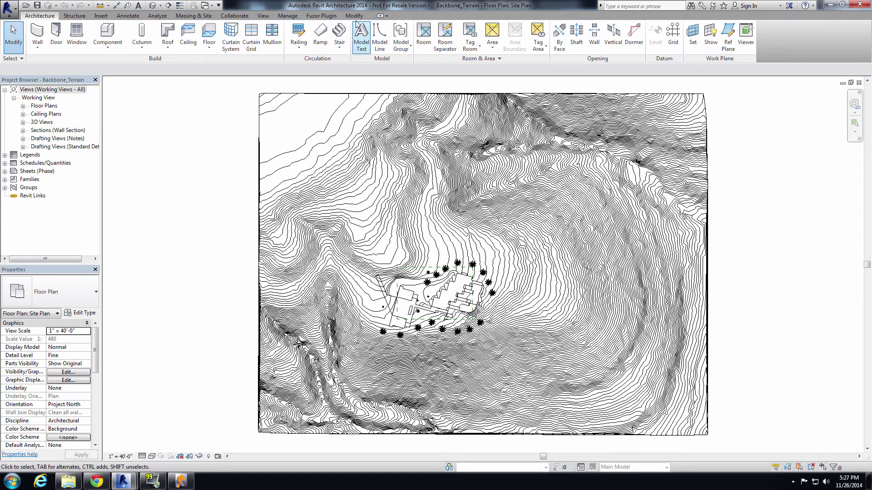
# Request a sync back in the Backbone_Terrain site plan and review the listed foliage placements and deleted elements.
pyautogui.click(327, 16)
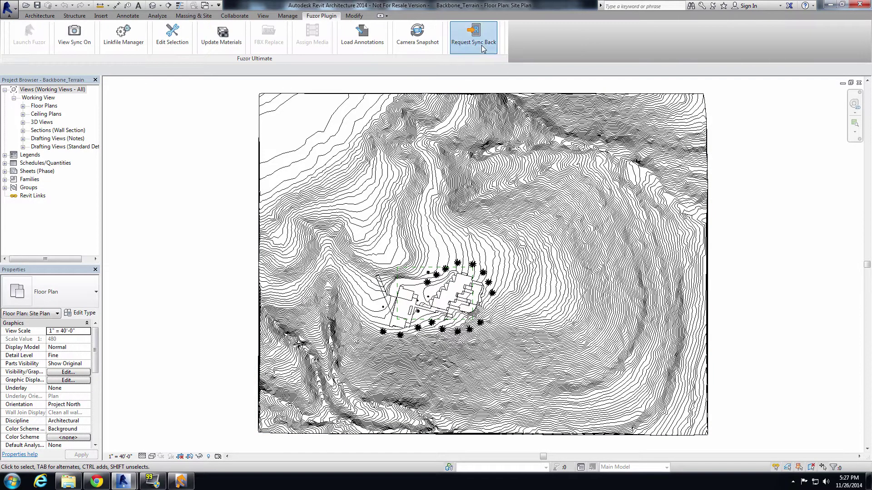
pyautogui.click(482, 48)
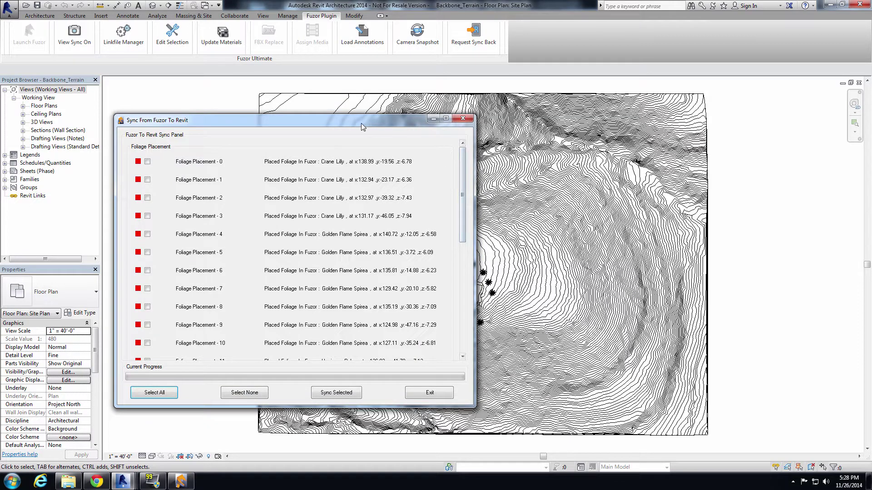
pyautogui.moveTo(360, 124); pyautogui.dragTo(354, 102)
pyautogui.scroll(-5, 457, 151)
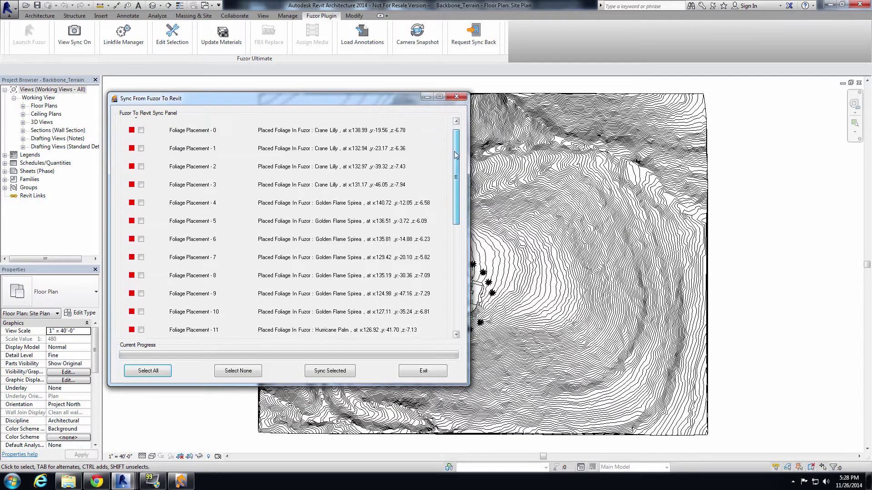
pyautogui.scroll(-15, 456, 199)
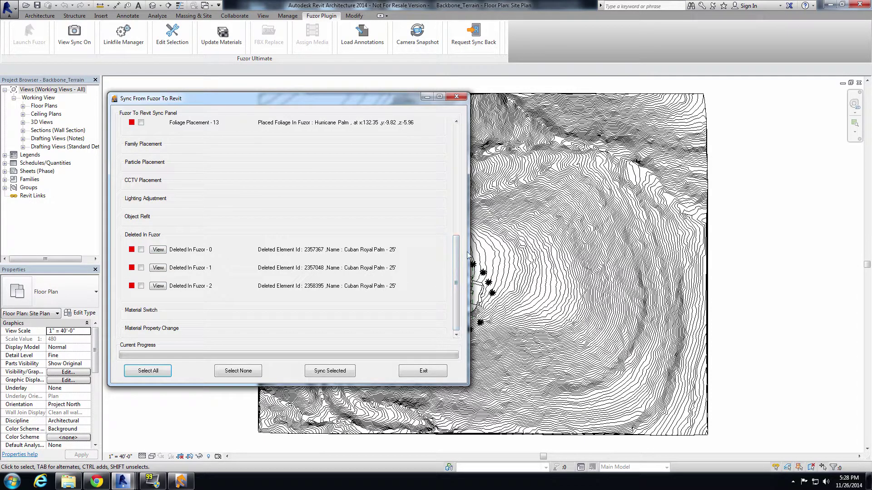
# Select all listed foliage placements and palm deletions and sync them into the Backbone_Terrain site plan.
pyautogui.click(163, 373)
pyautogui.moveTo(523, 267); pyautogui.dragTo(595, 227, button='middle')
pyautogui.scroll(3, 550, 234)
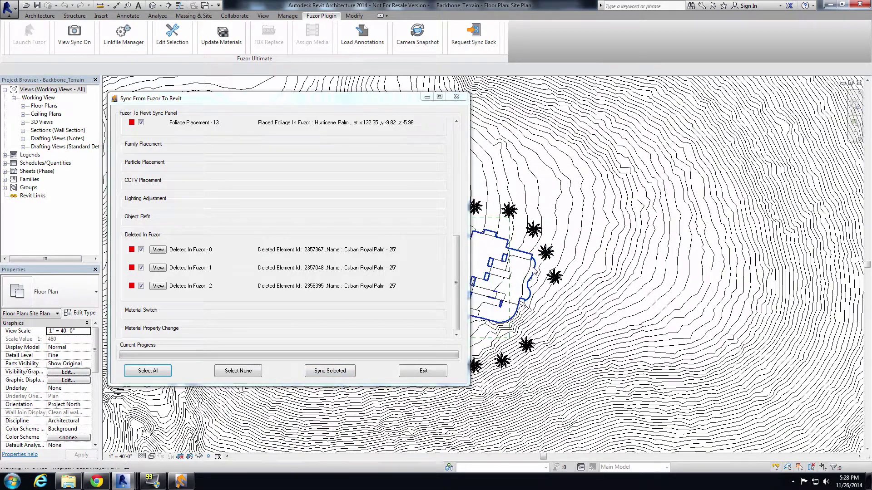
pyautogui.moveTo(566, 274); pyautogui.dragTo(566, 208, button='middle')
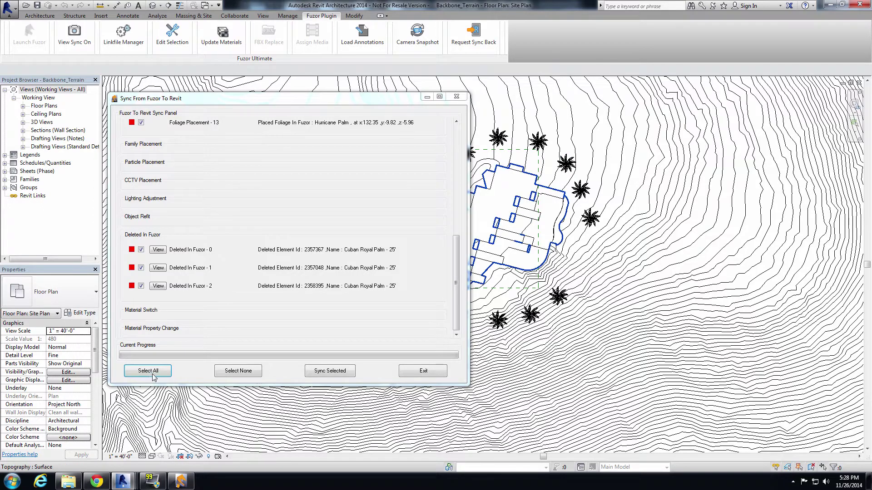
pyautogui.click(325, 375)
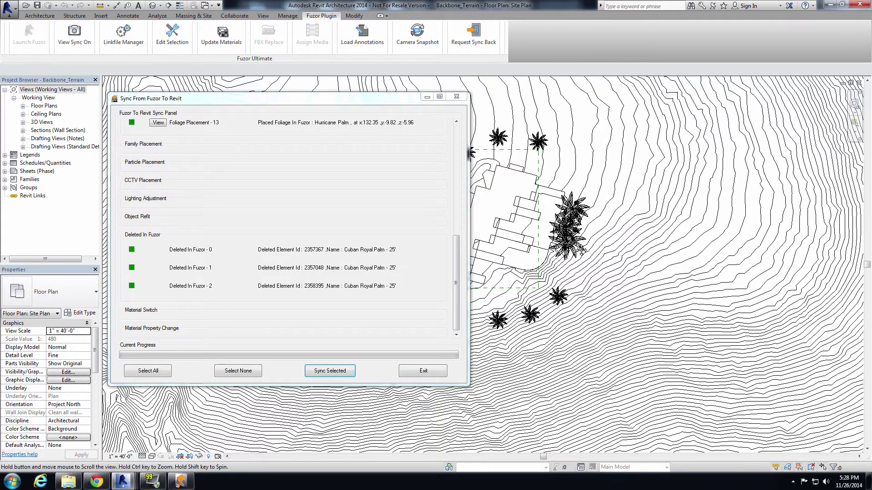
# Exit the sync panel and inspect the synced planting by selecting a Crane Lilly beside the pool in the site plan.
pyautogui.scroll(2, 552, 261)
pyautogui.click(423, 370)
pyautogui.scroll(6, 583, 257)
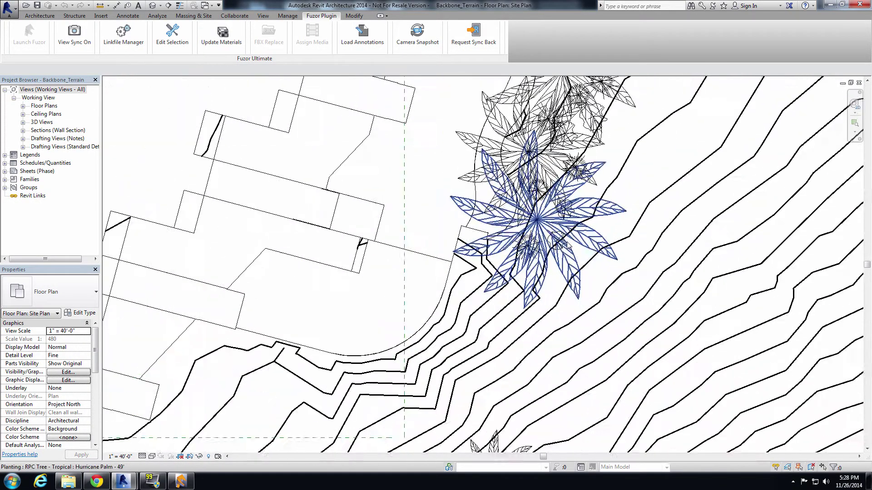
pyautogui.click(527, 187)
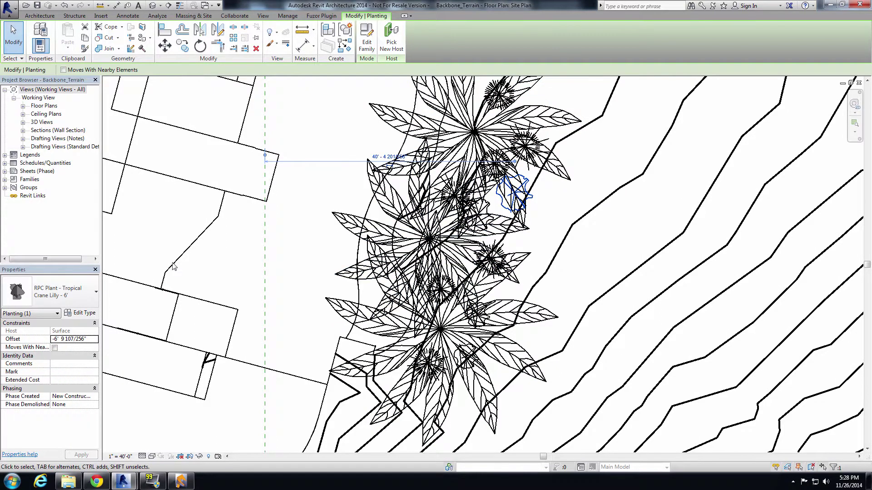
# Switch back to Fuzor, view the element properties of a synced Crane Lilly by the pool, and browse the foliage types.
pyautogui.click(181, 481)
pyautogui.click(506, 306)
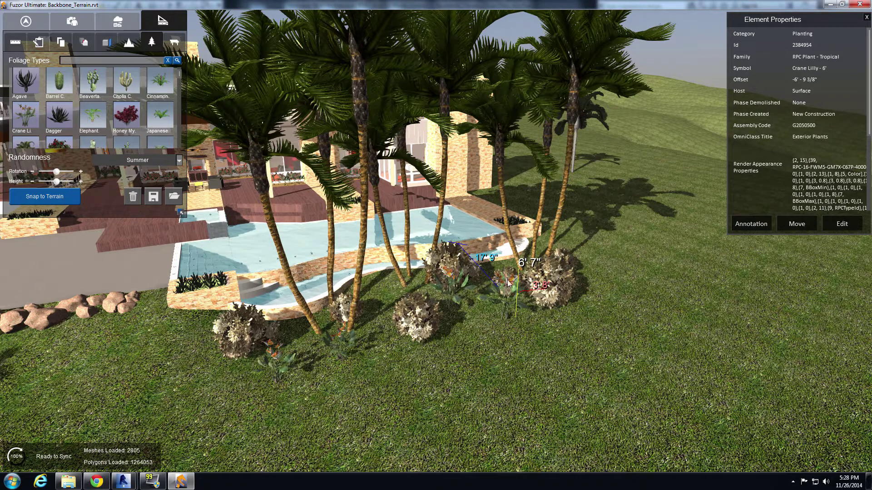
pyautogui.scroll(-1, 179, 75)
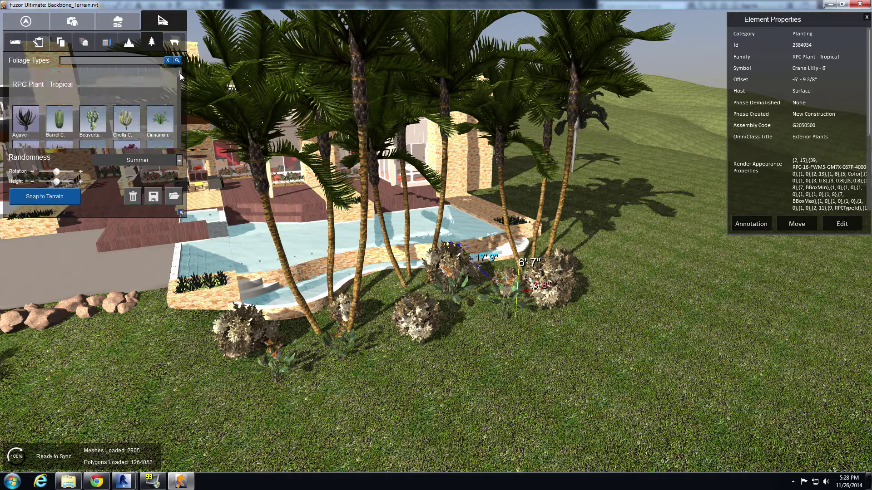
pyautogui.scroll(-5, 177, 81)
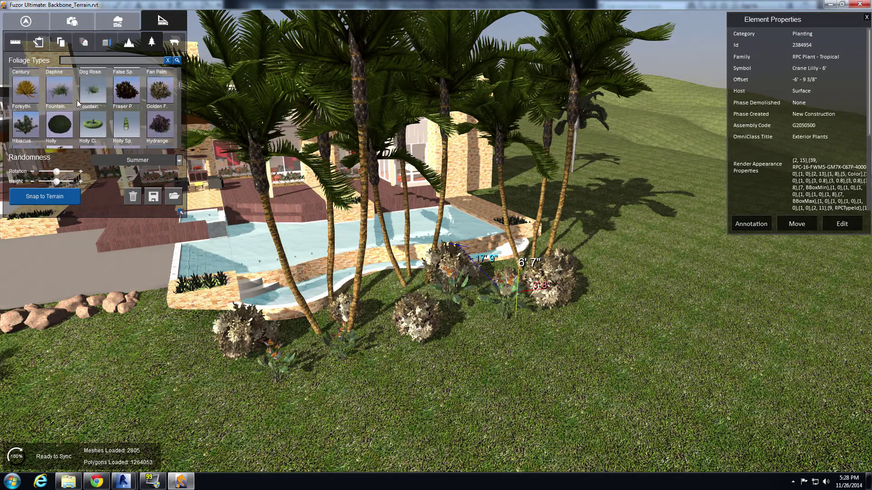